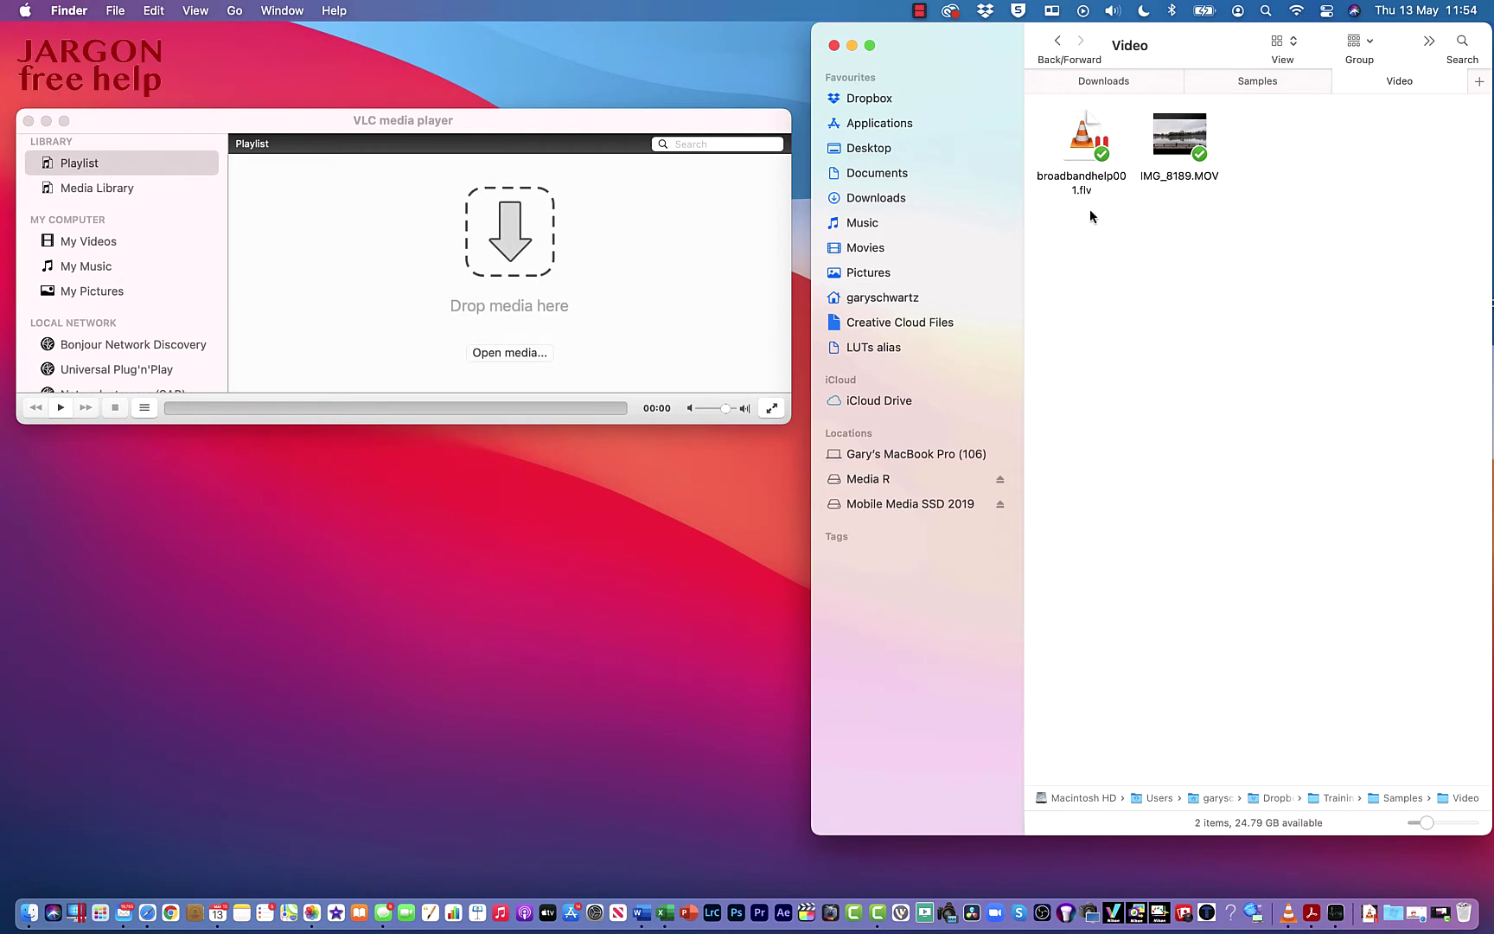
- Bring the VLC media player window in front of the Finder window
click(487, 124)
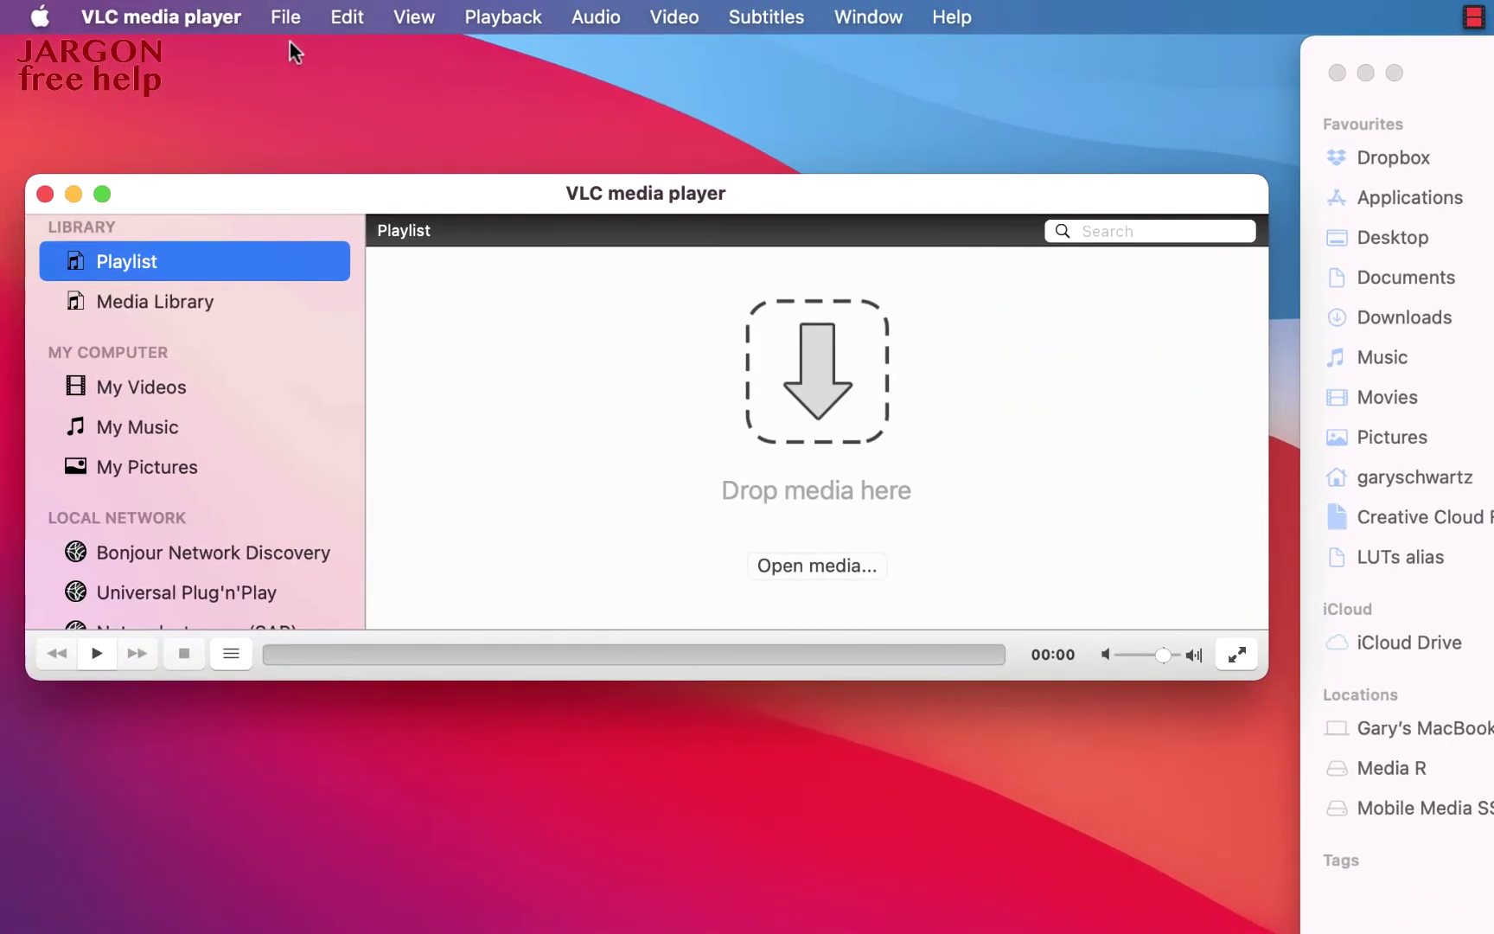
- Open VLC's Convert / Stream window from the File menu and move it up into view
click(285, 16)
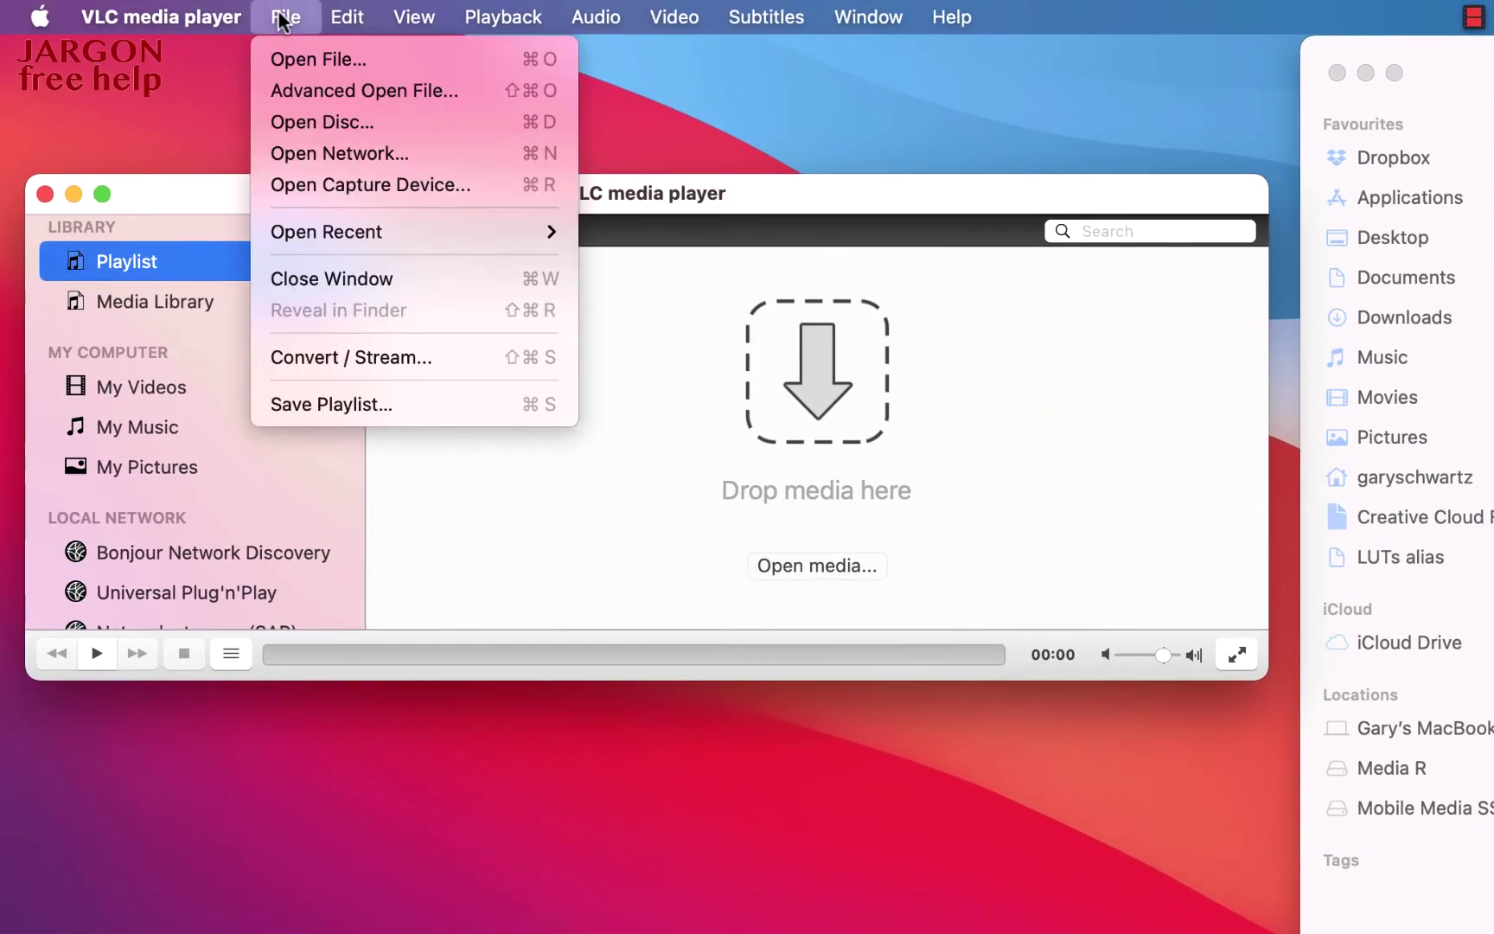
click(333, 365)
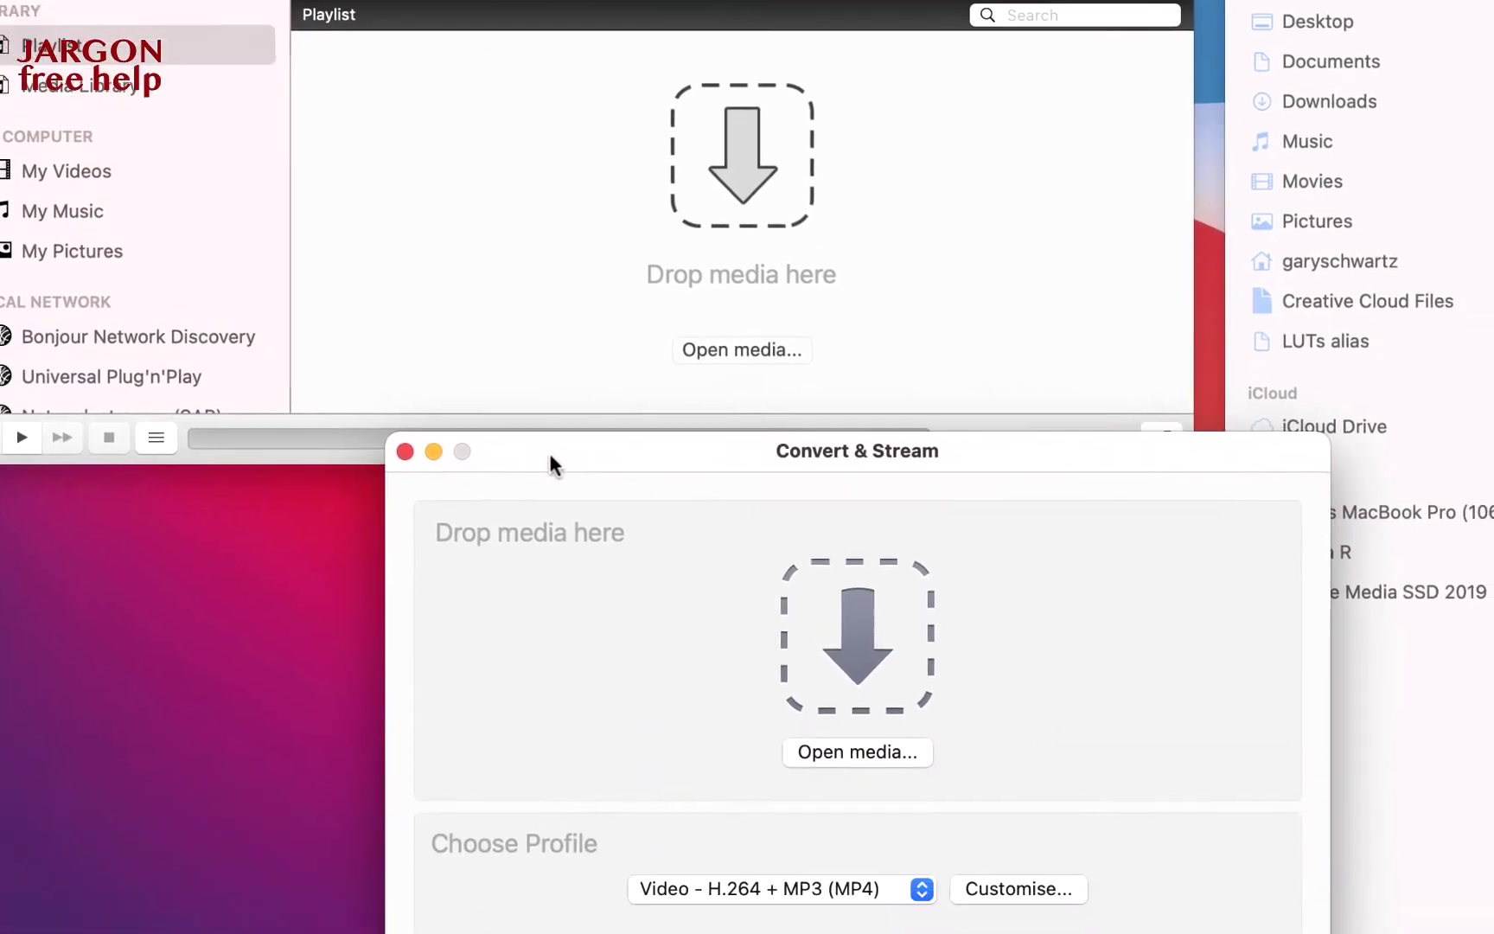
drag(631, 679, 473, 444)
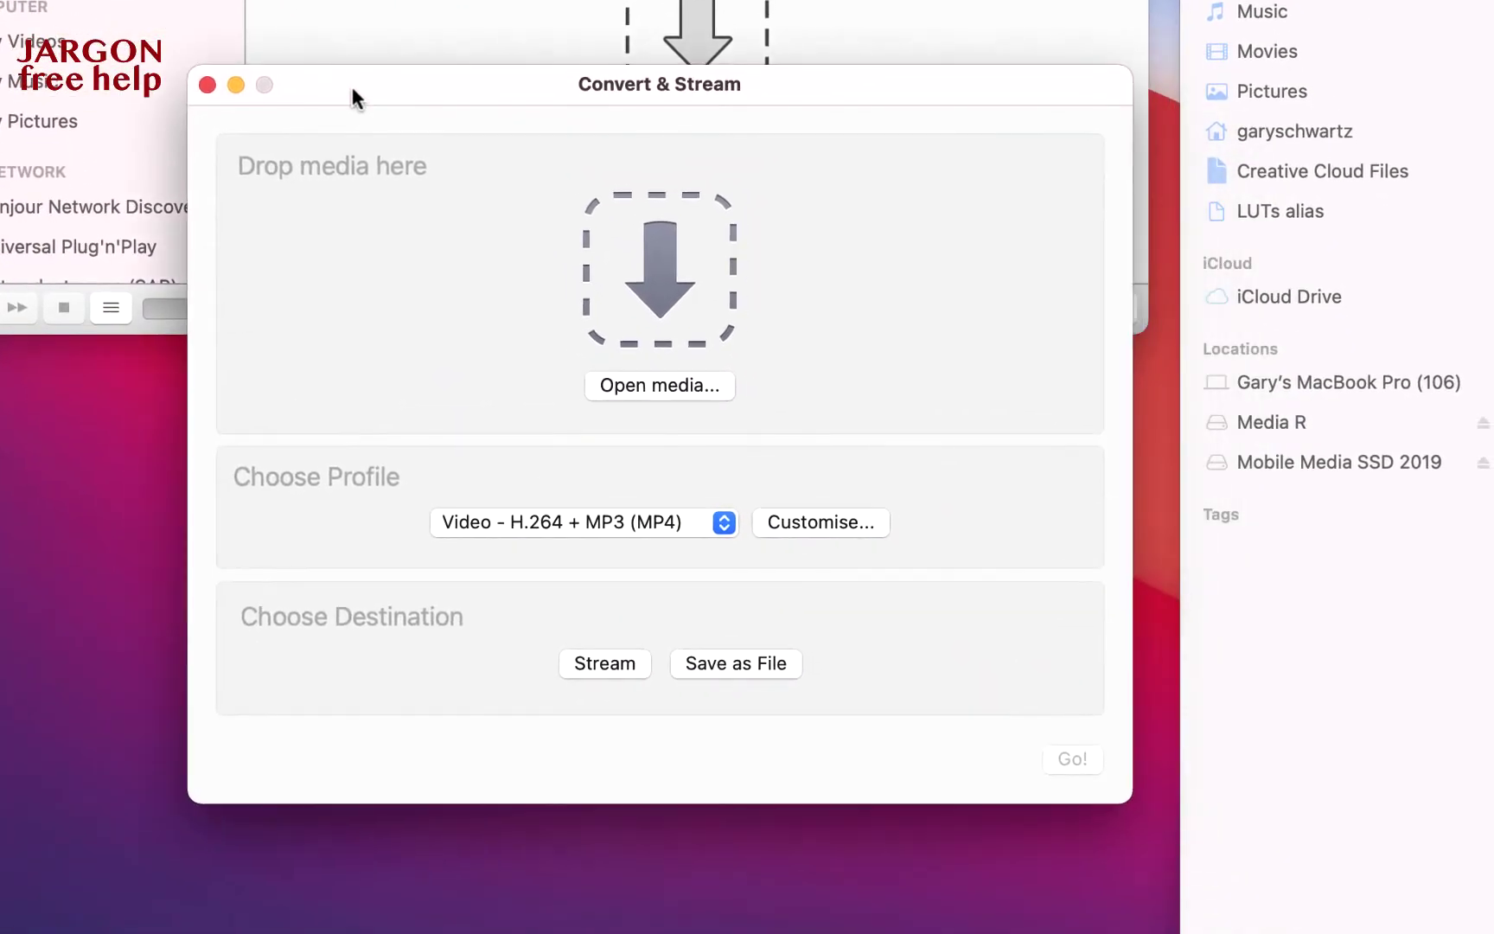
- Choose broadbandhelp001.flv from the Video folder as the source, keeping the H.264 + MP3 (MP4) profile
click(666, 386)
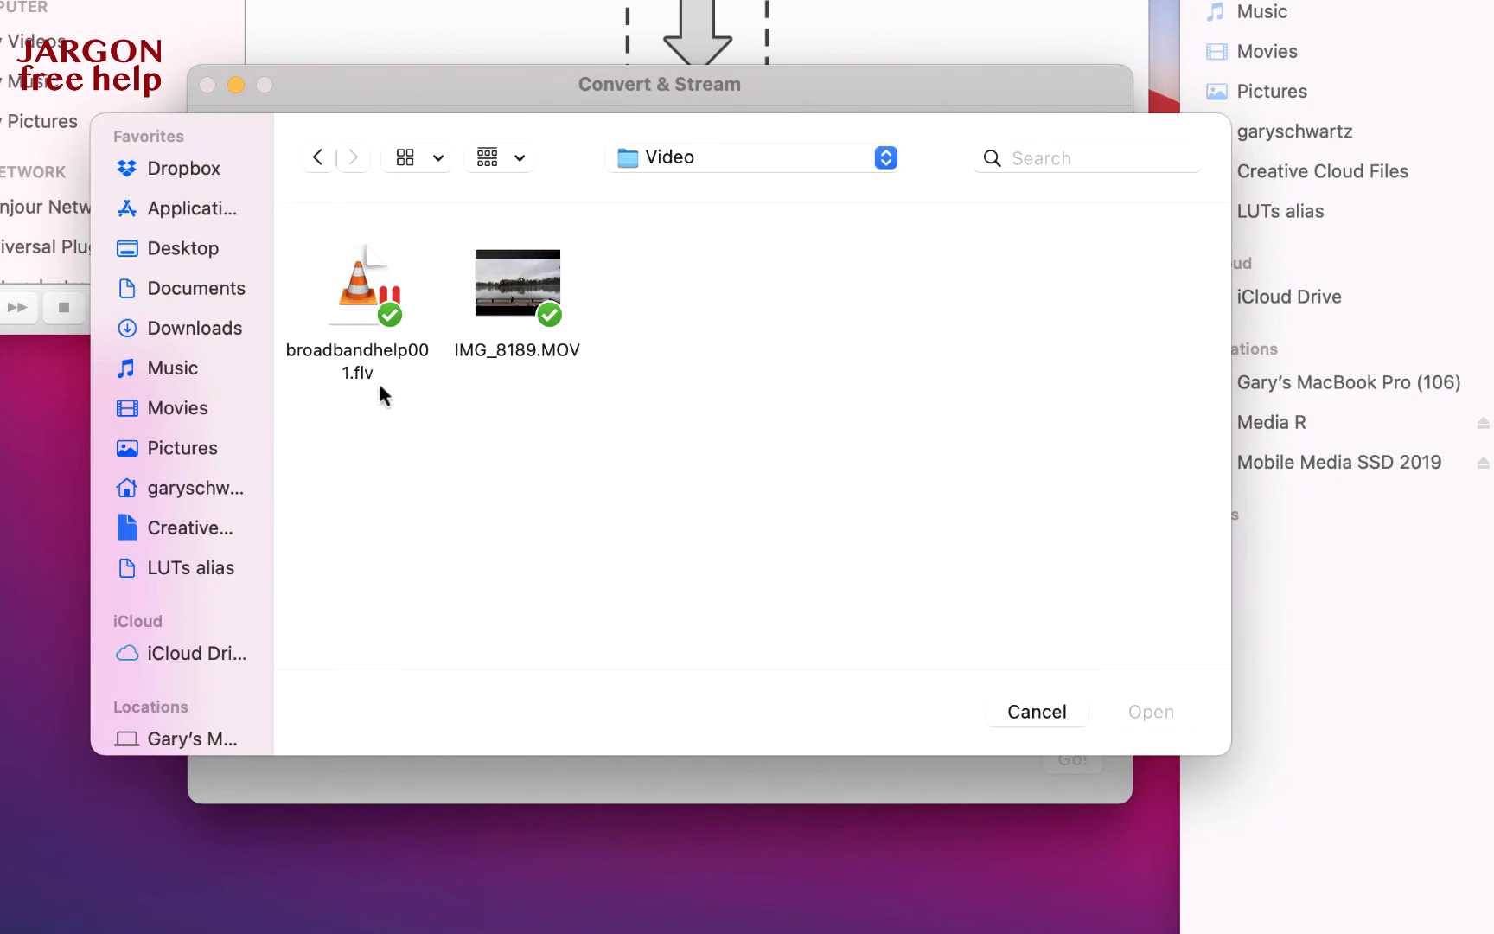
click(362, 293)
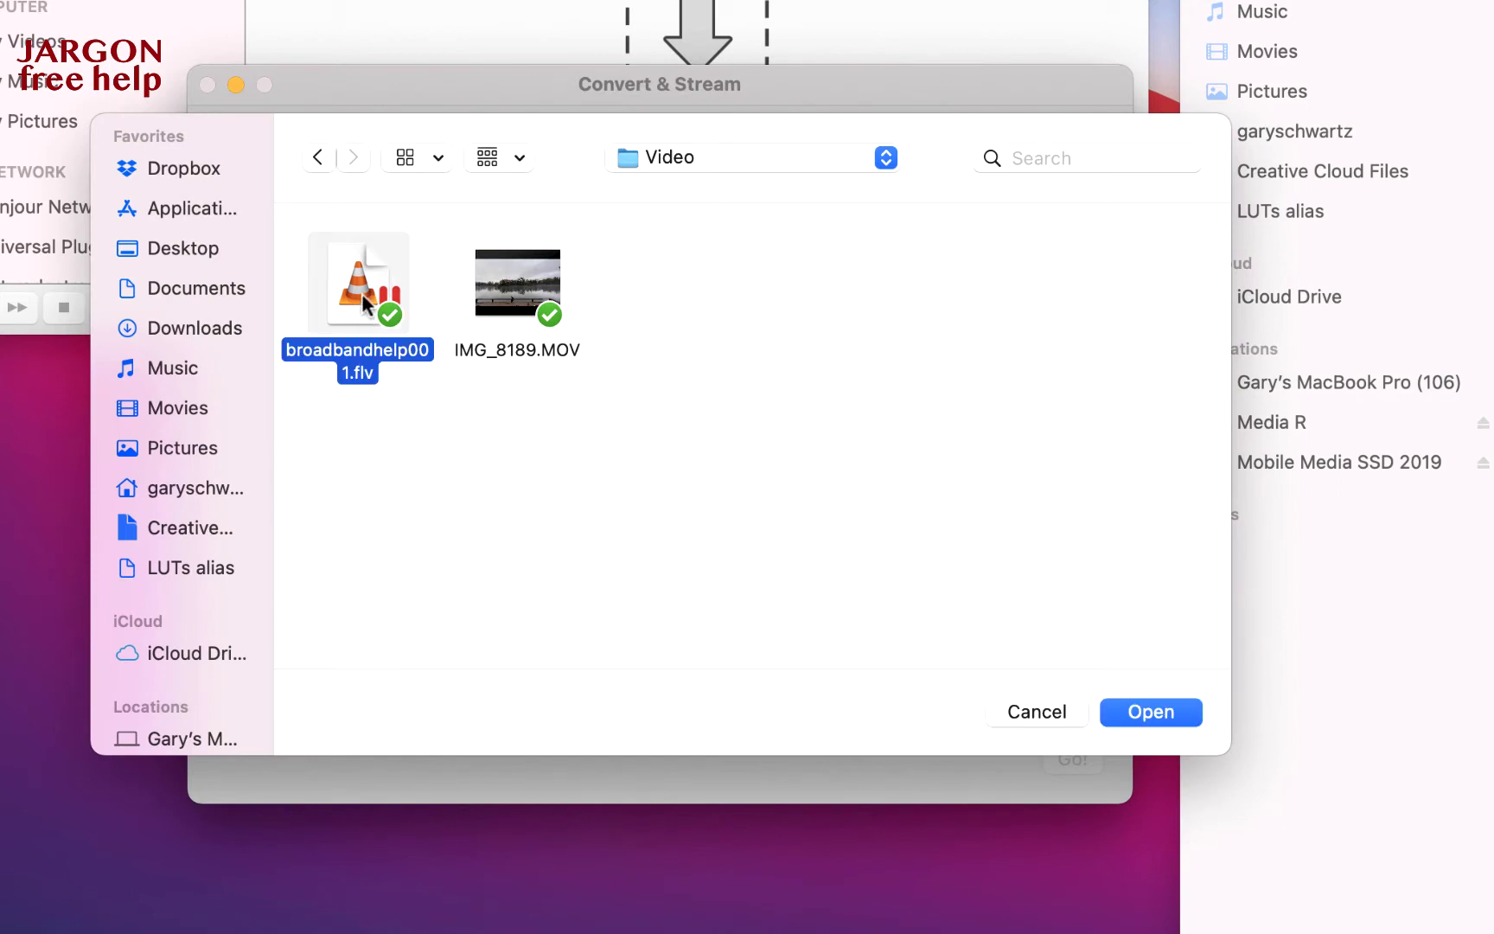
click(1145, 708)
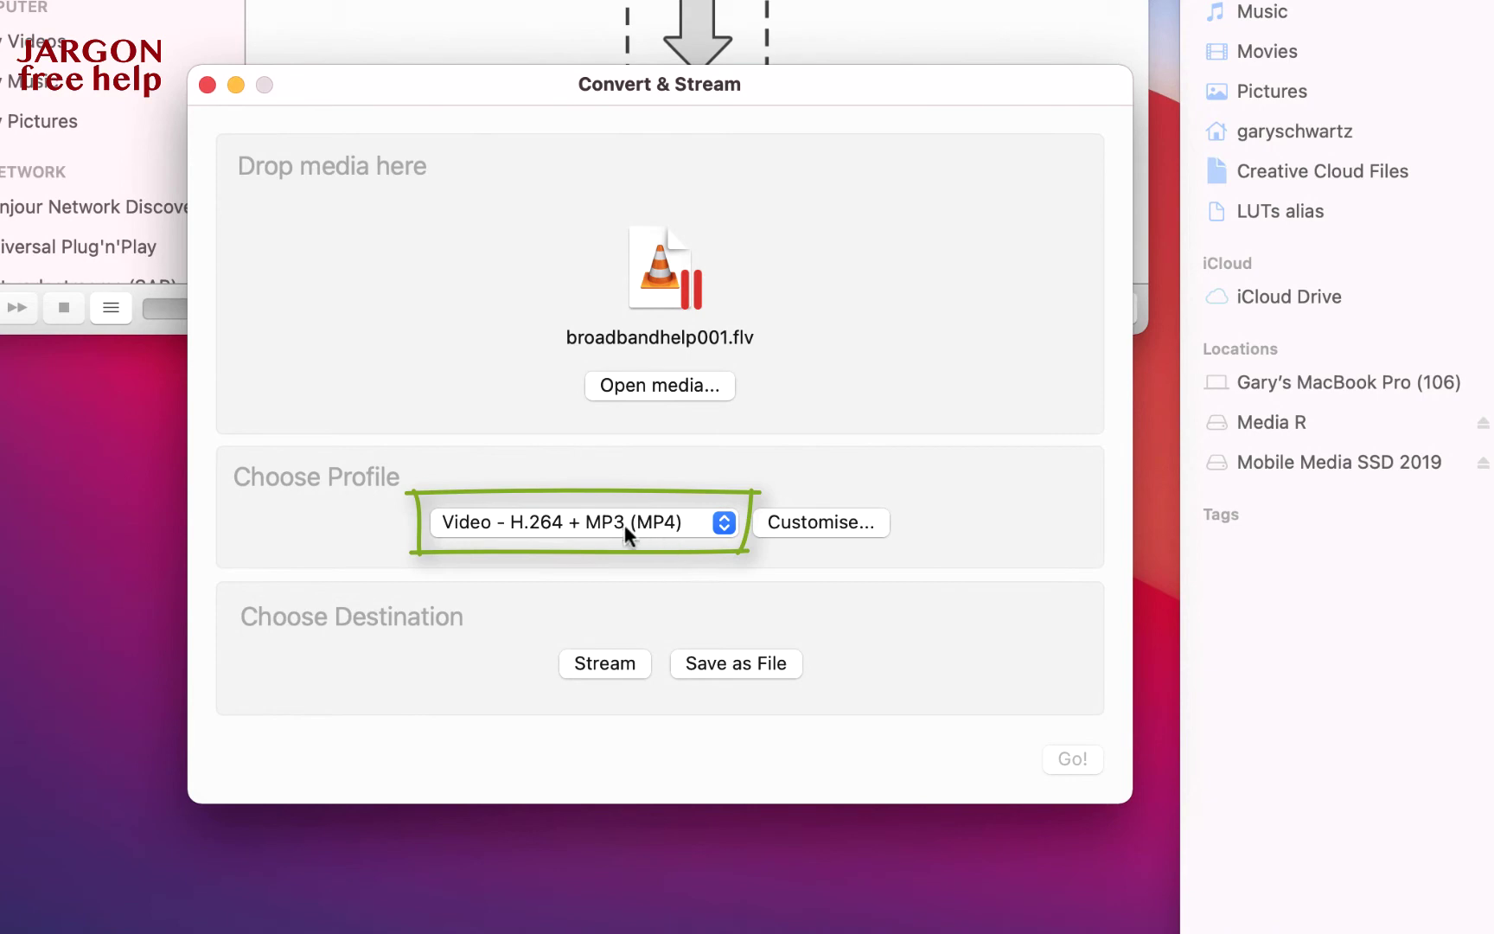
click(722, 523)
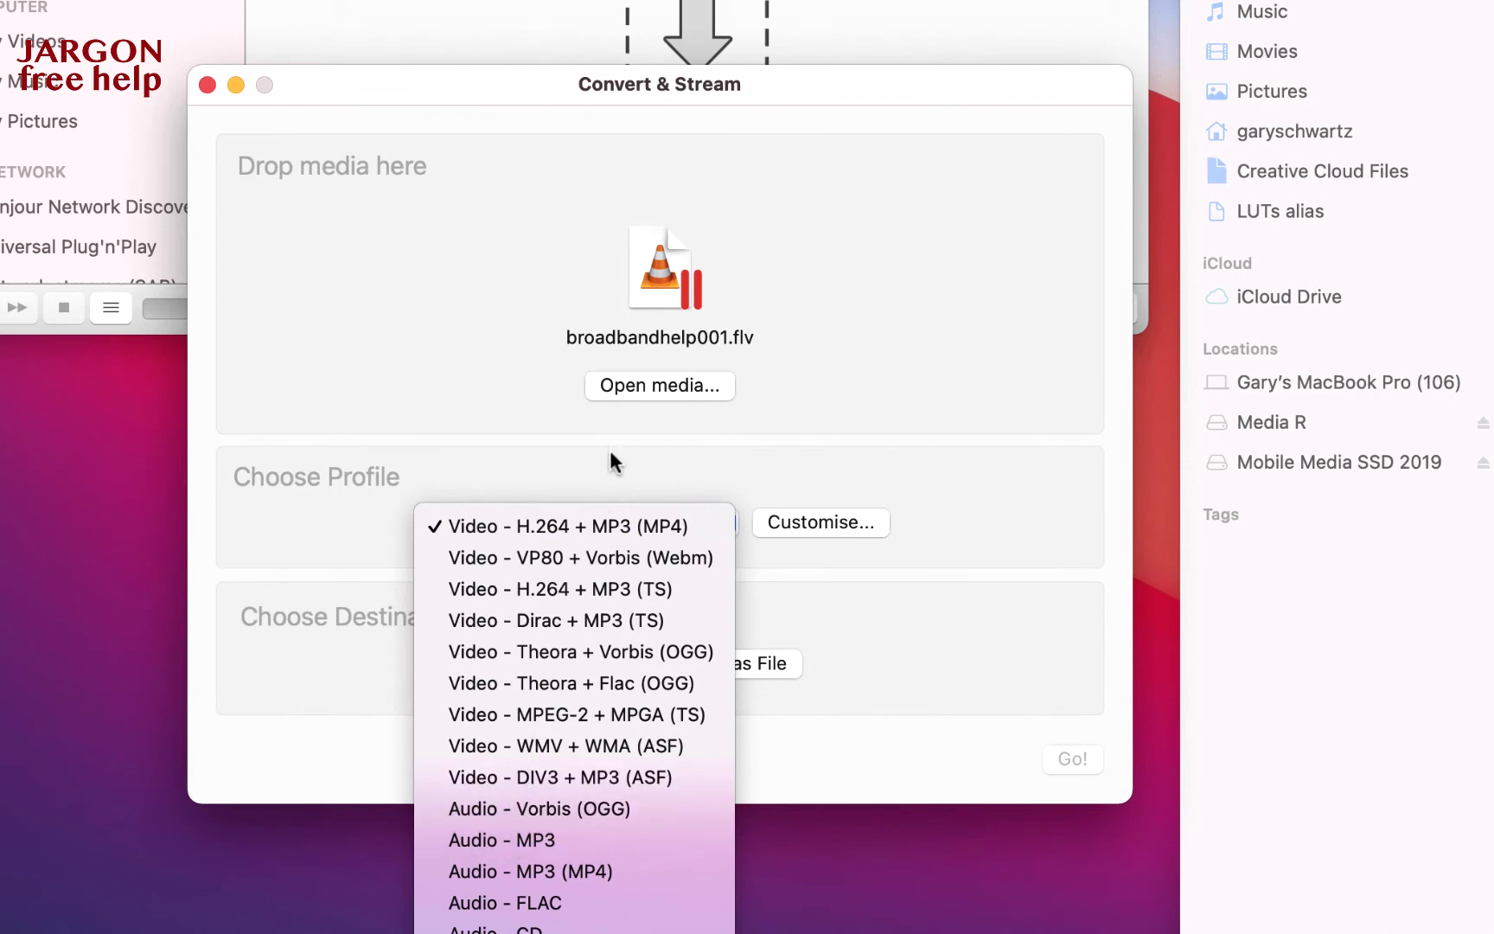
click(572, 519)
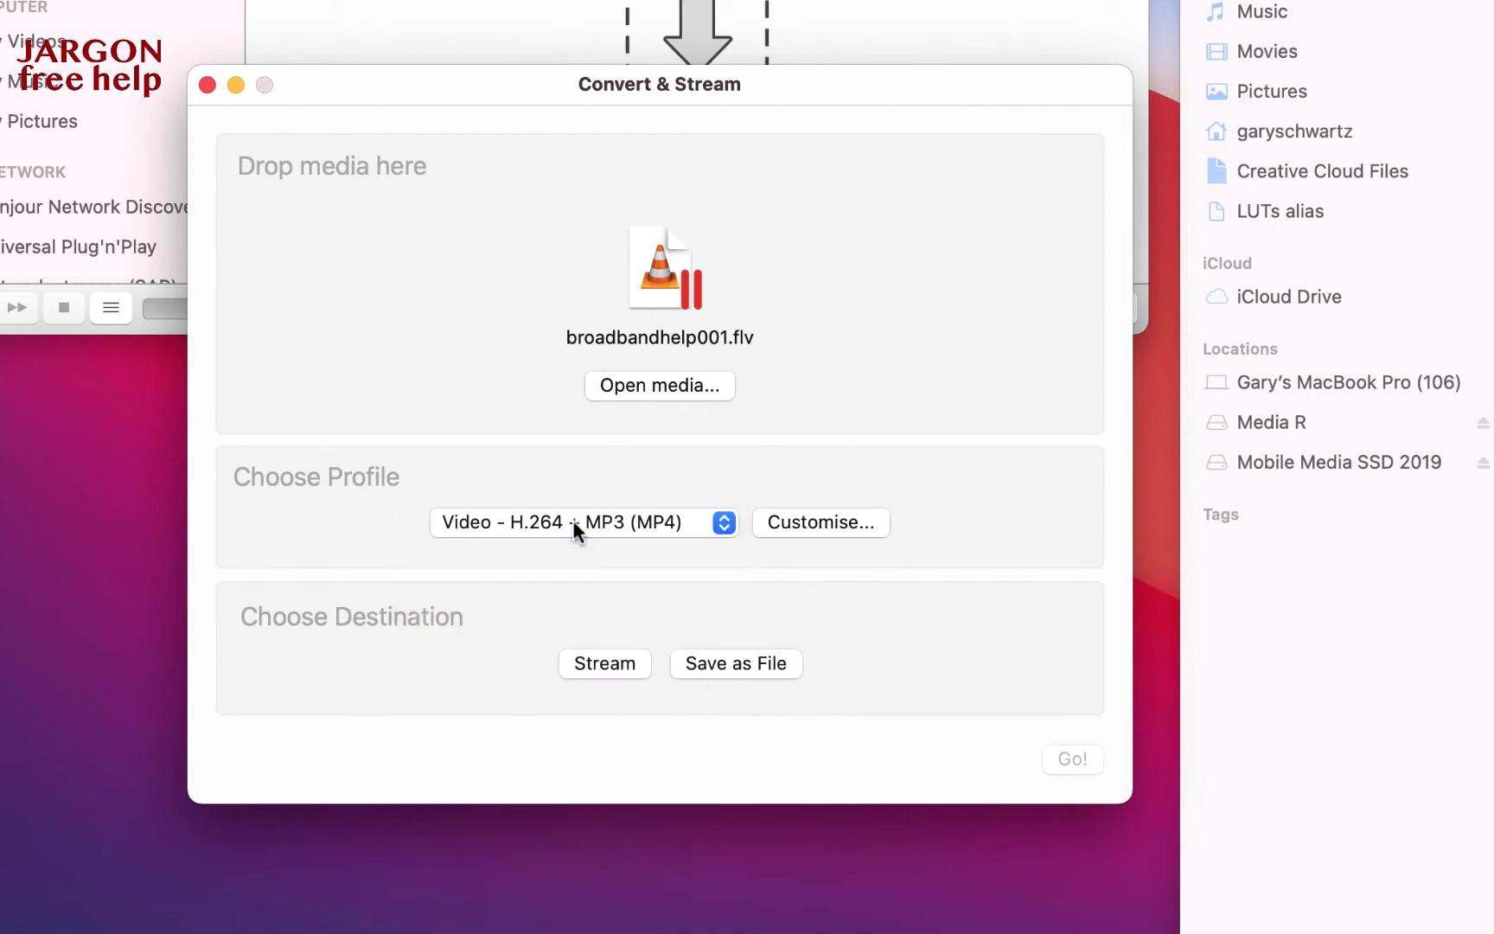
- Save the output as 'broadband help converted' in the Video folder and start the conversion
click(724, 664)
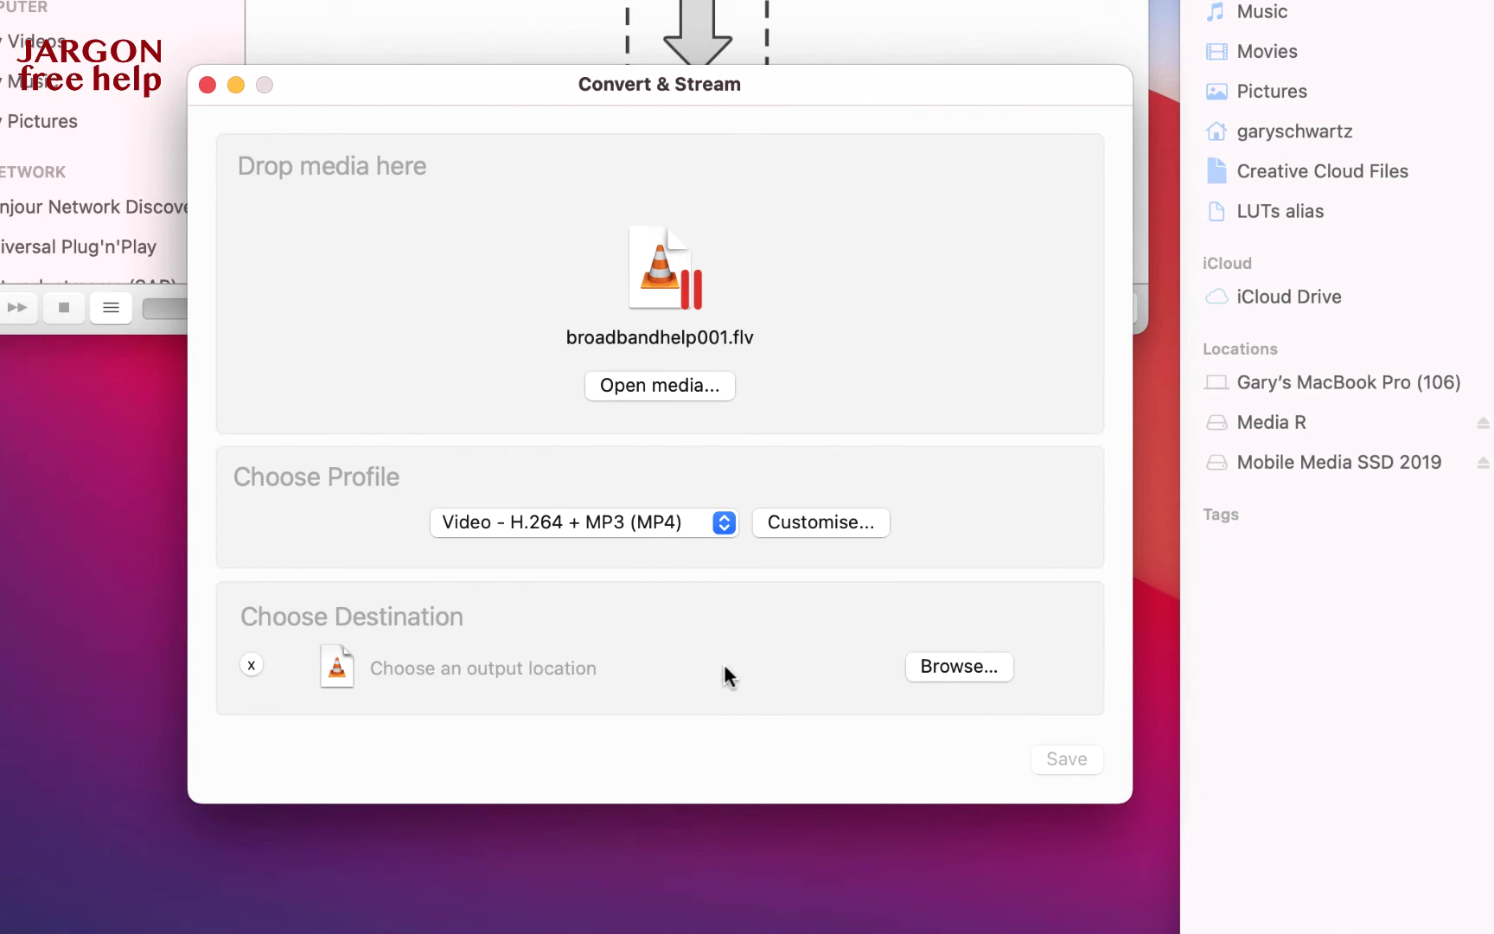
click(971, 670)
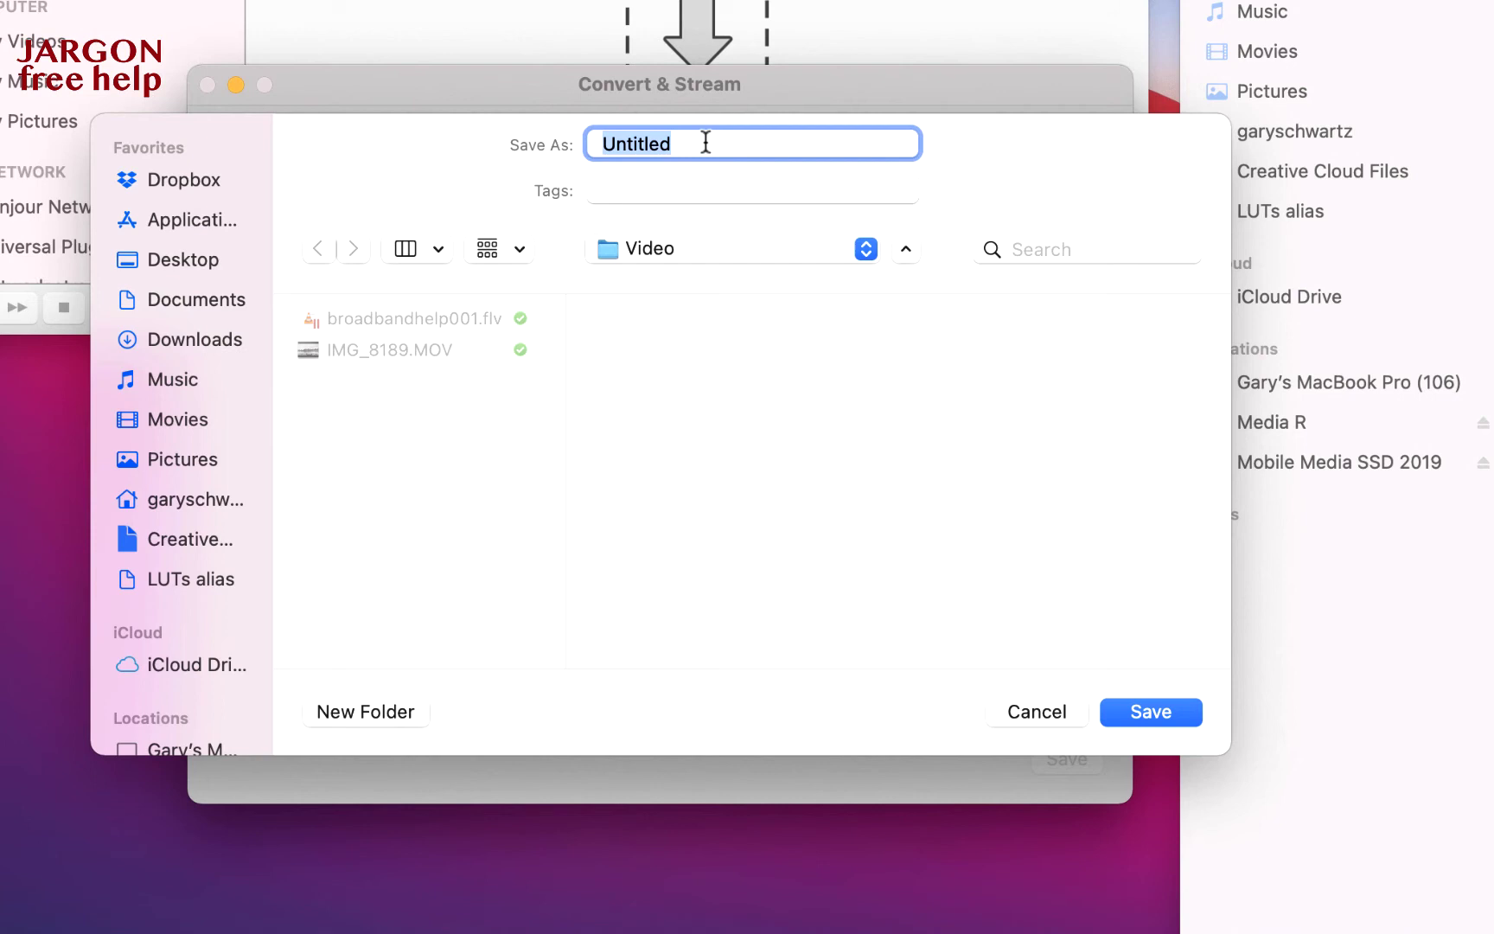
text(broadband)
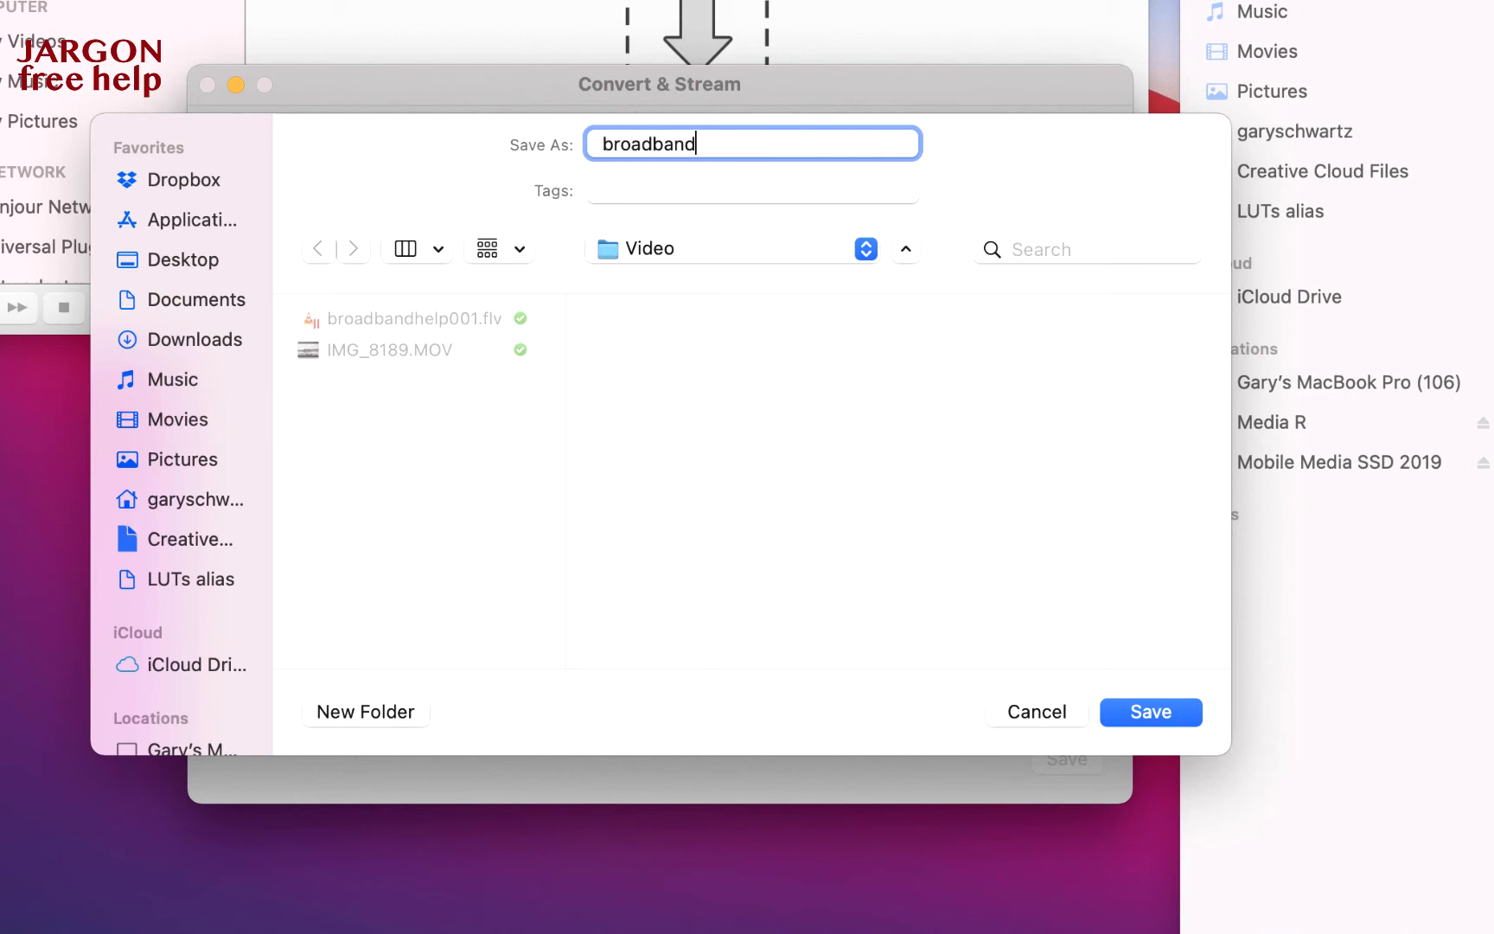
text( help converted)
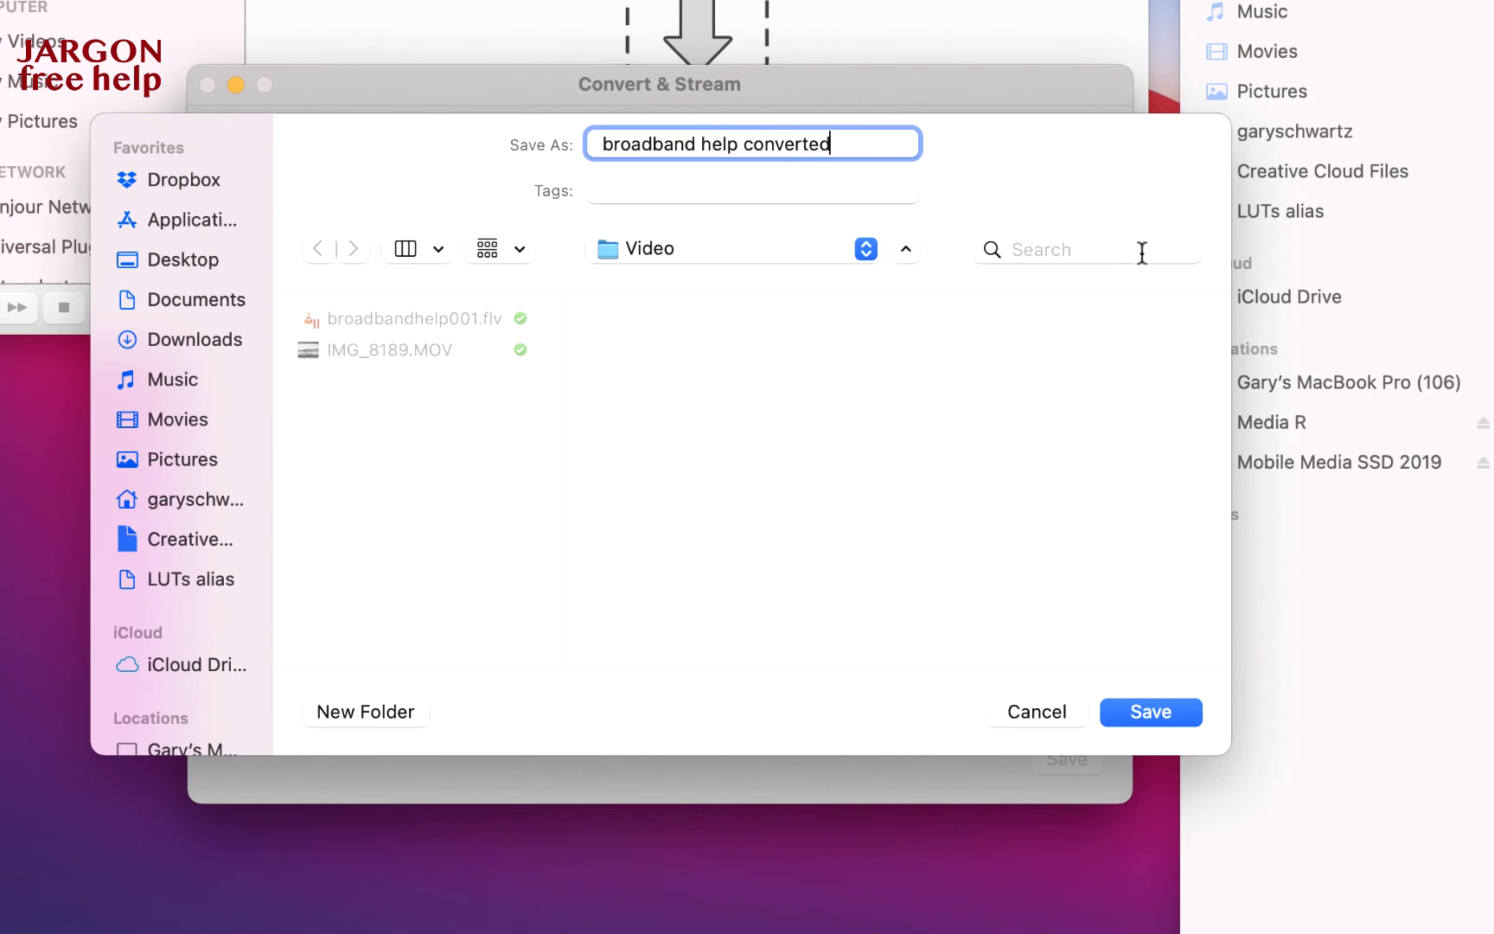
click(1143, 715)
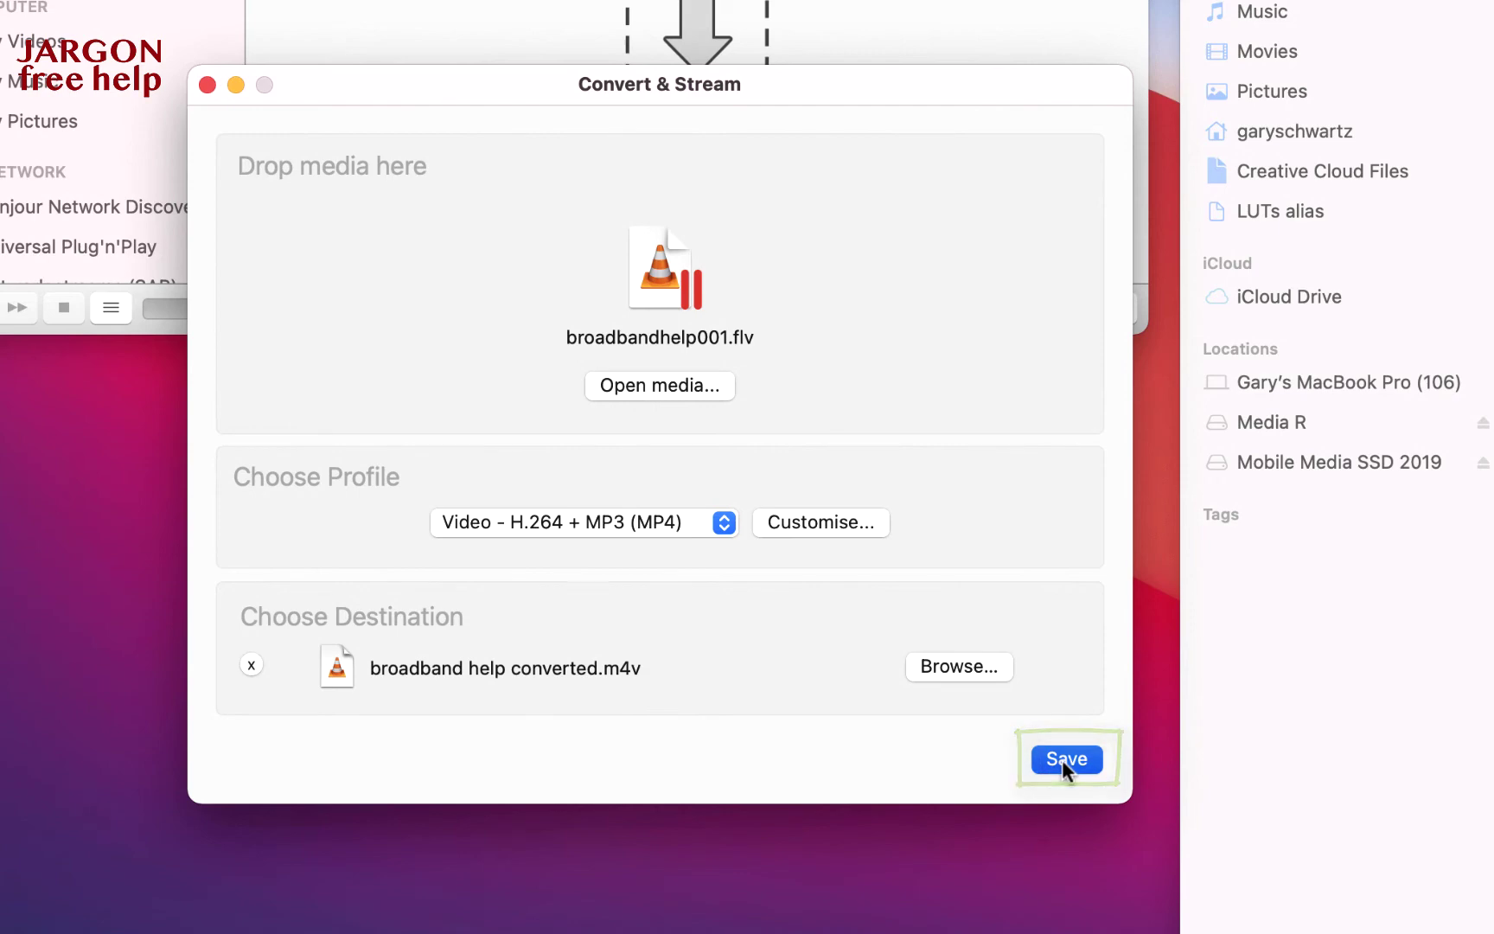
click(1063, 759)
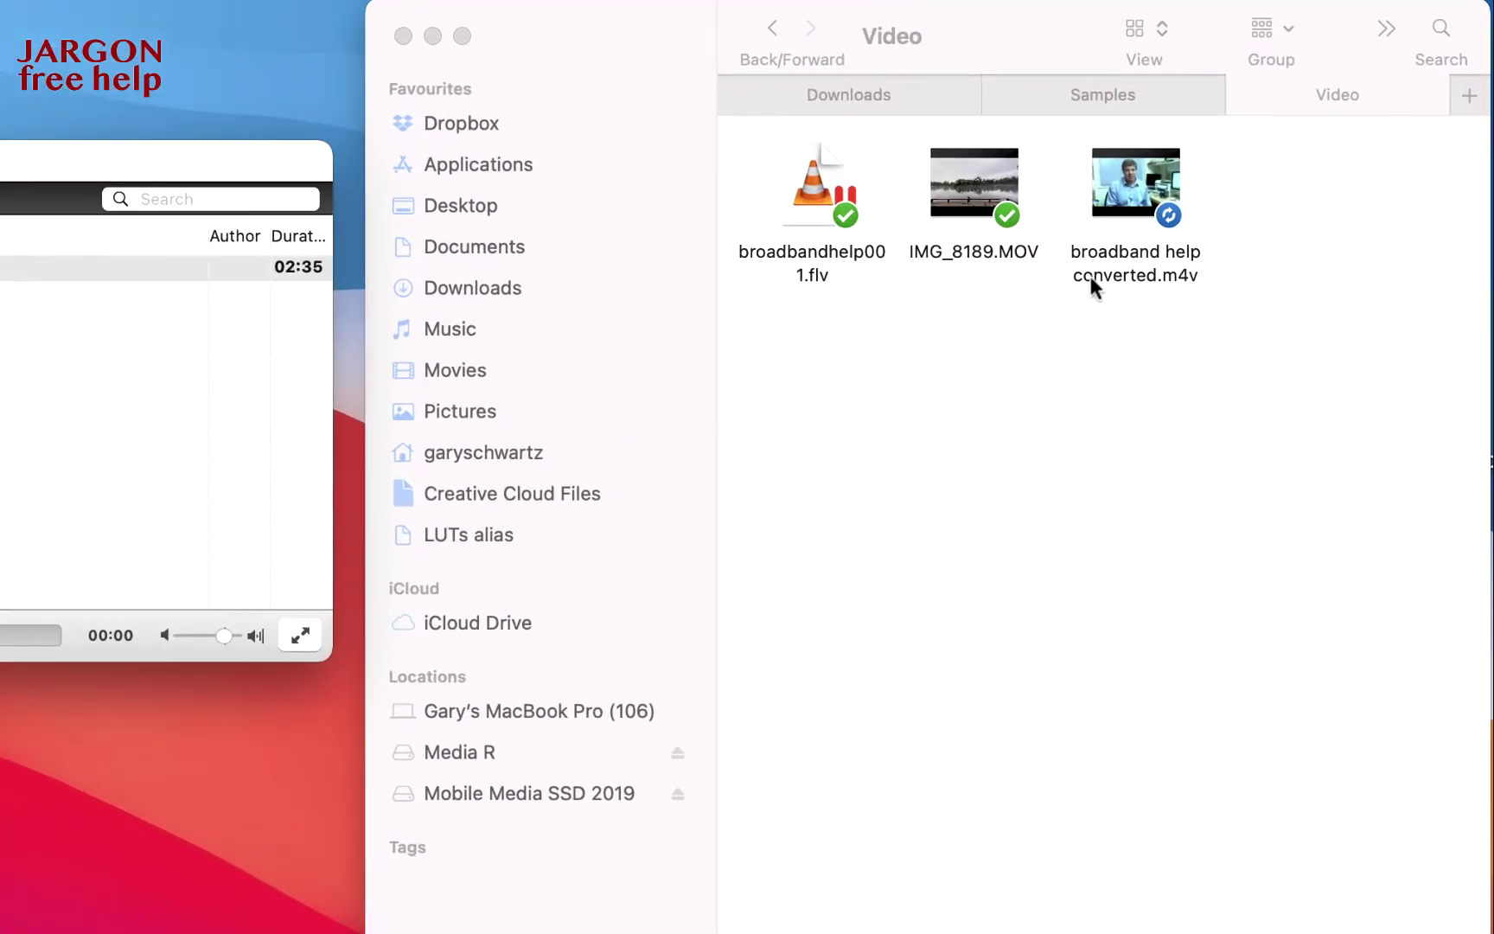
- Rename broadband help converted.m4v to broadband help converted.mp4, confirming the .mp4 extension
click(1177, 272)
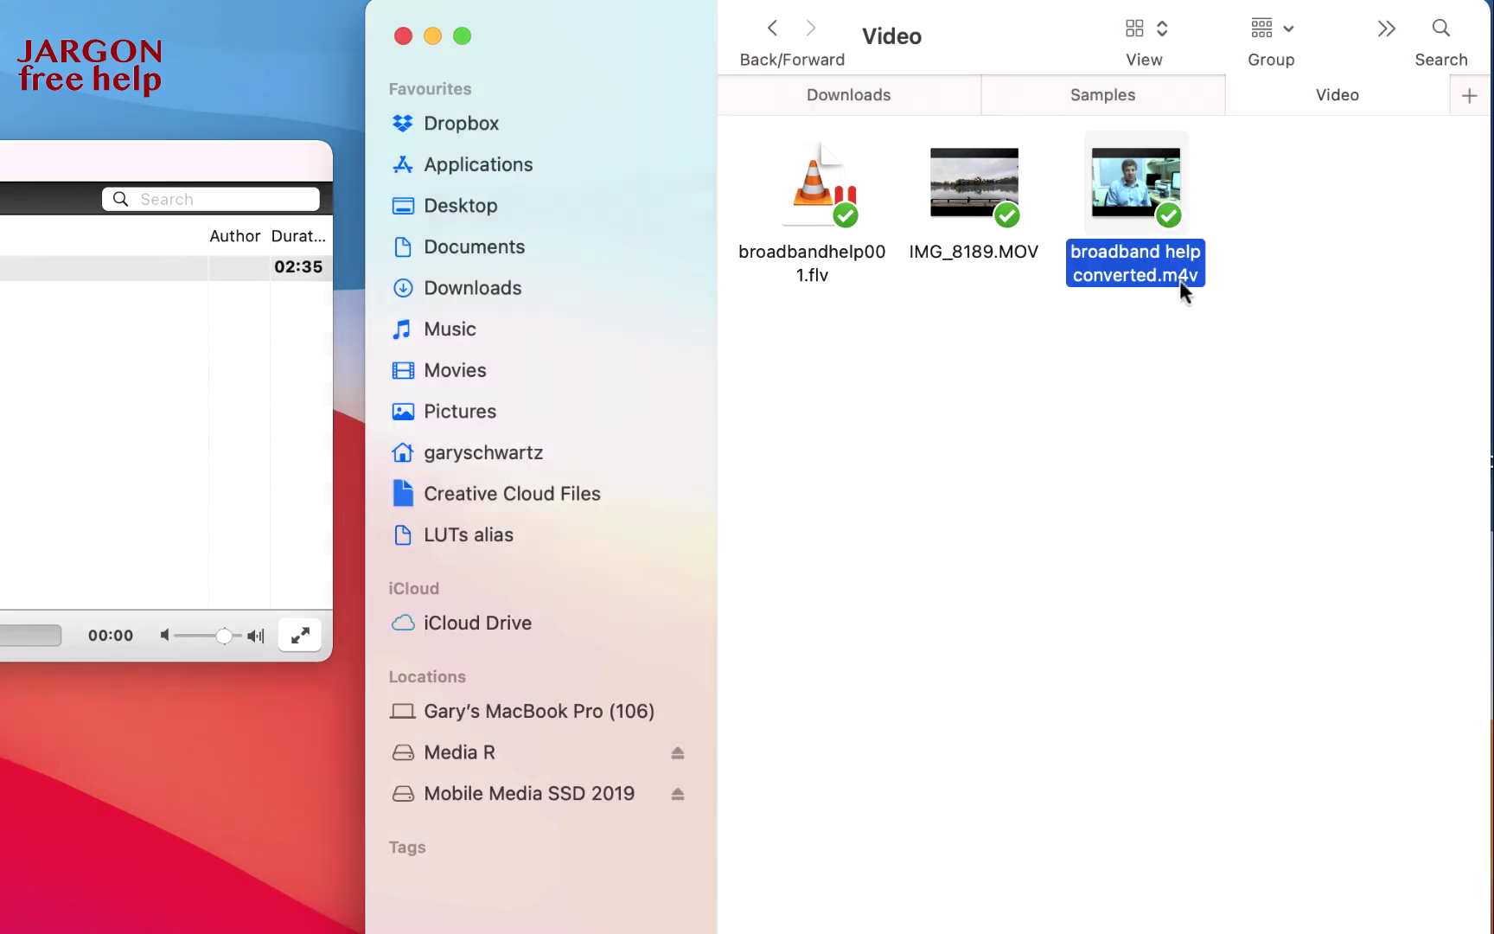
right_click(1182, 274)
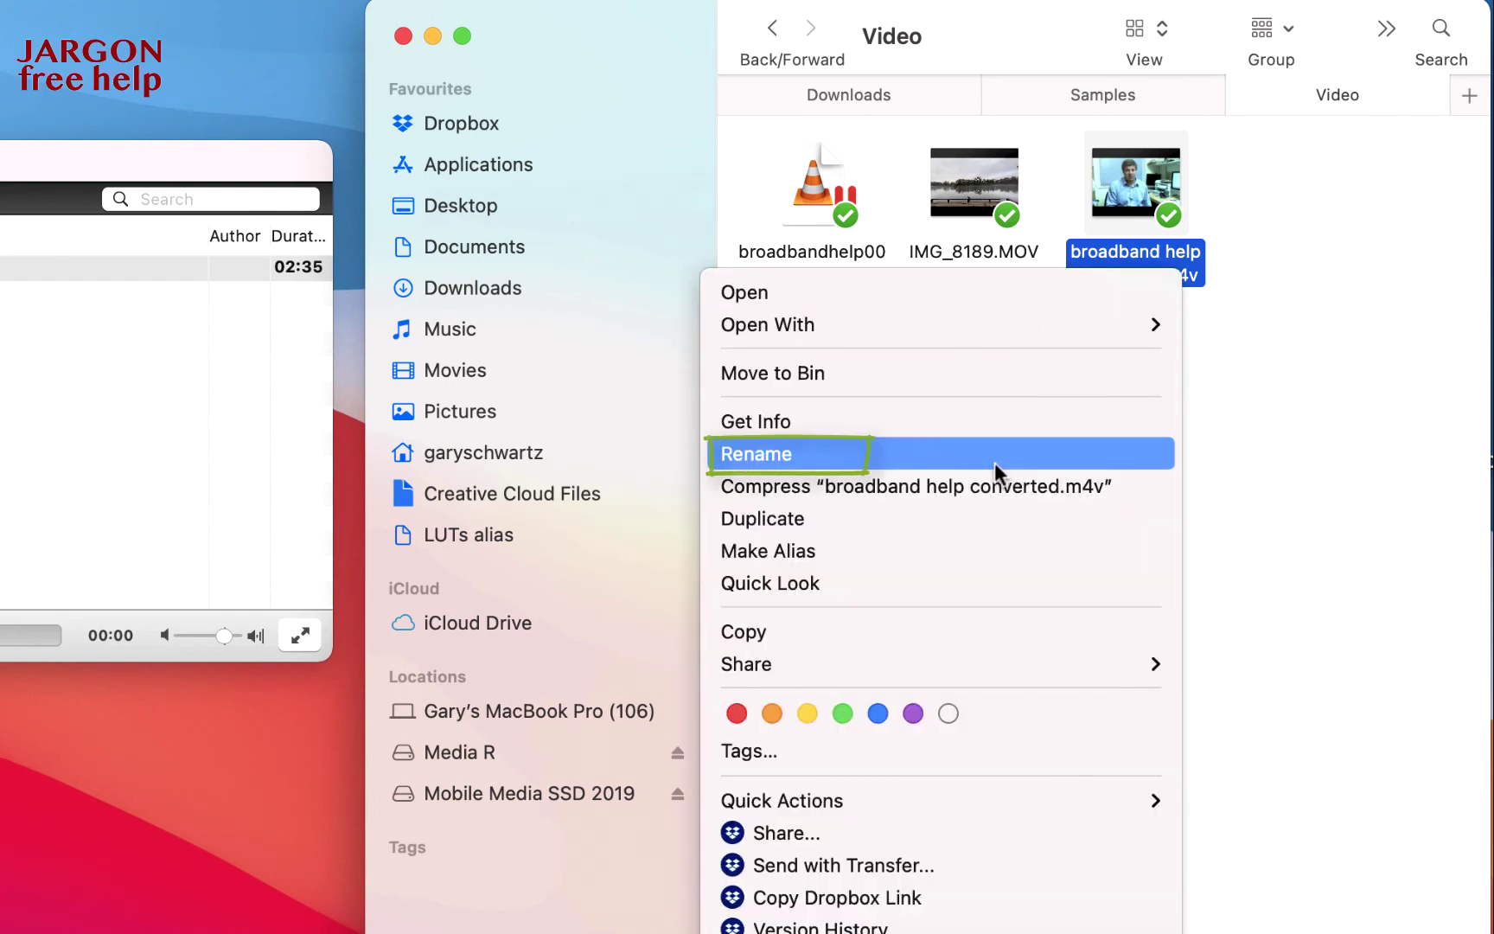
click(986, 458)
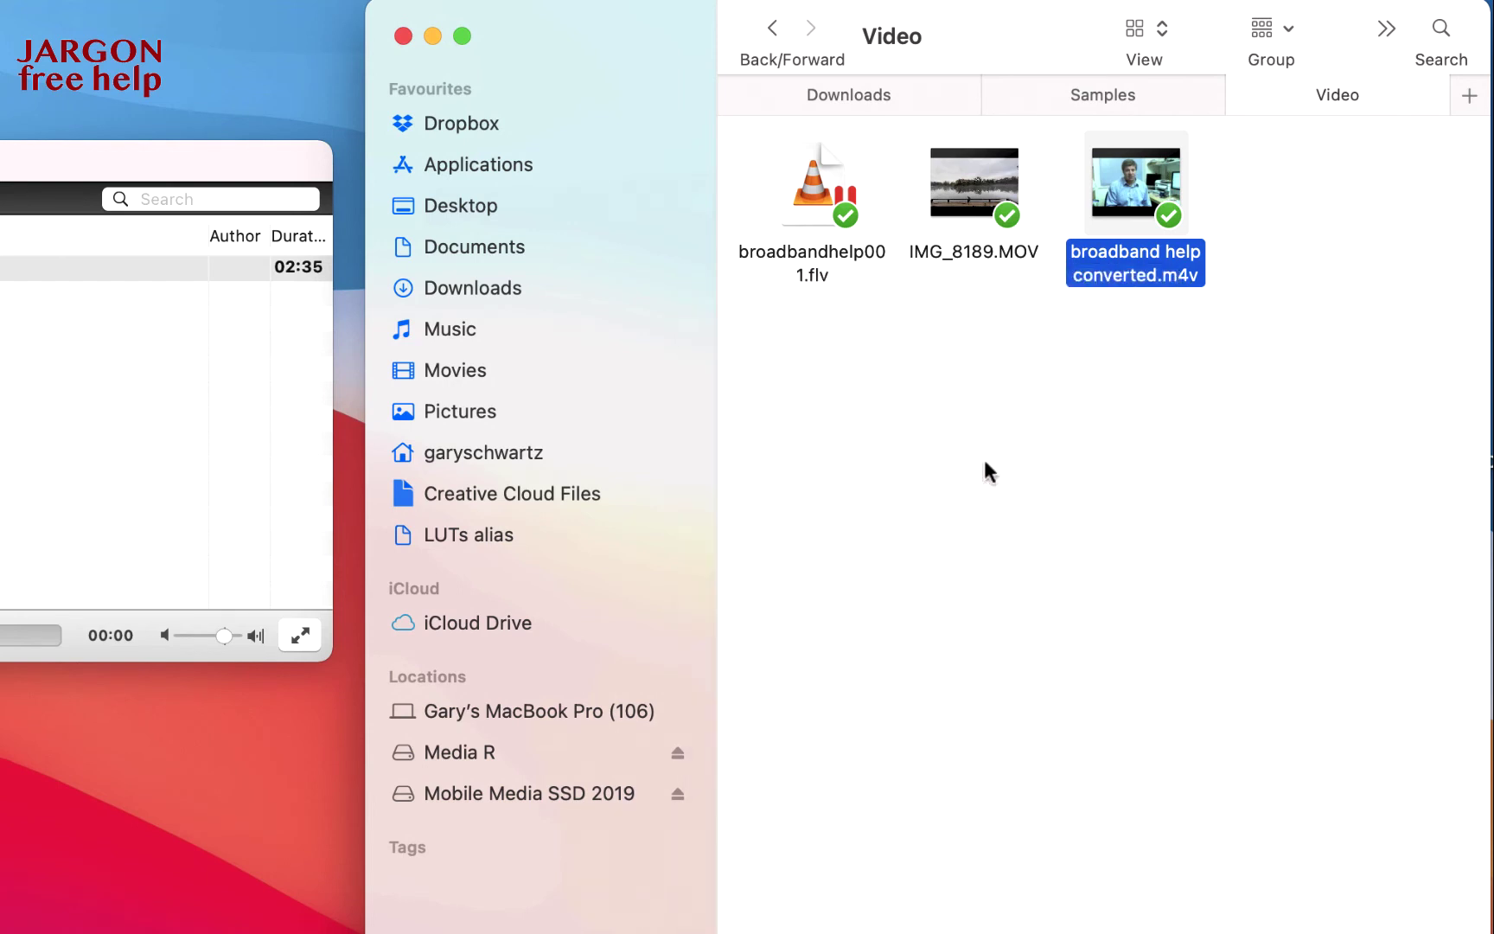
click(1194, 275)
key(BackSpace)
key(BackSpace)
text(p4)
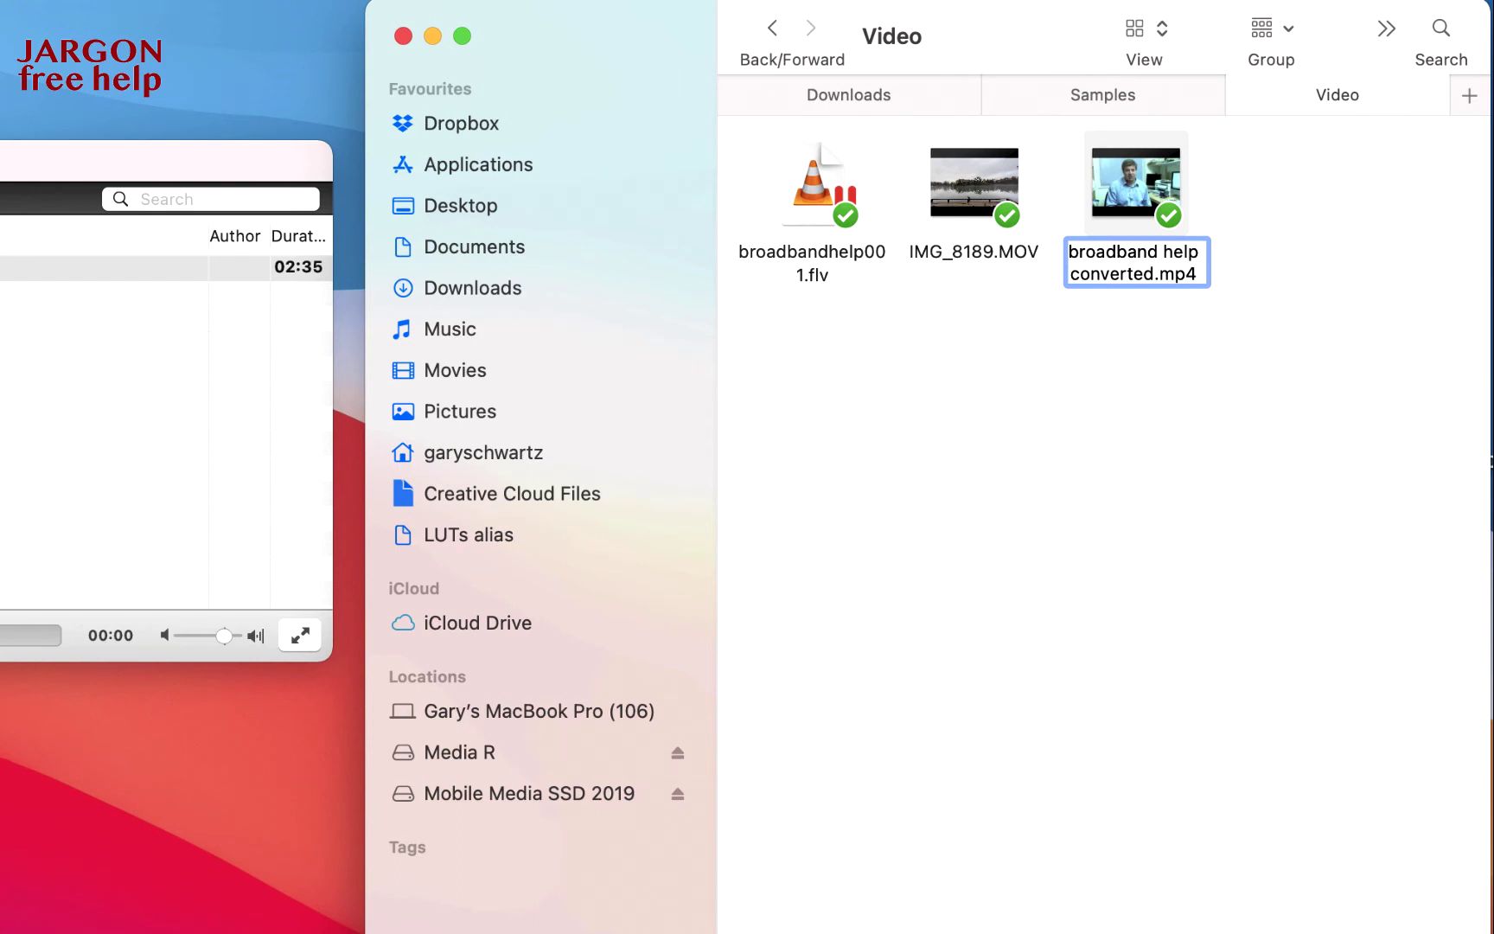
key(Return)
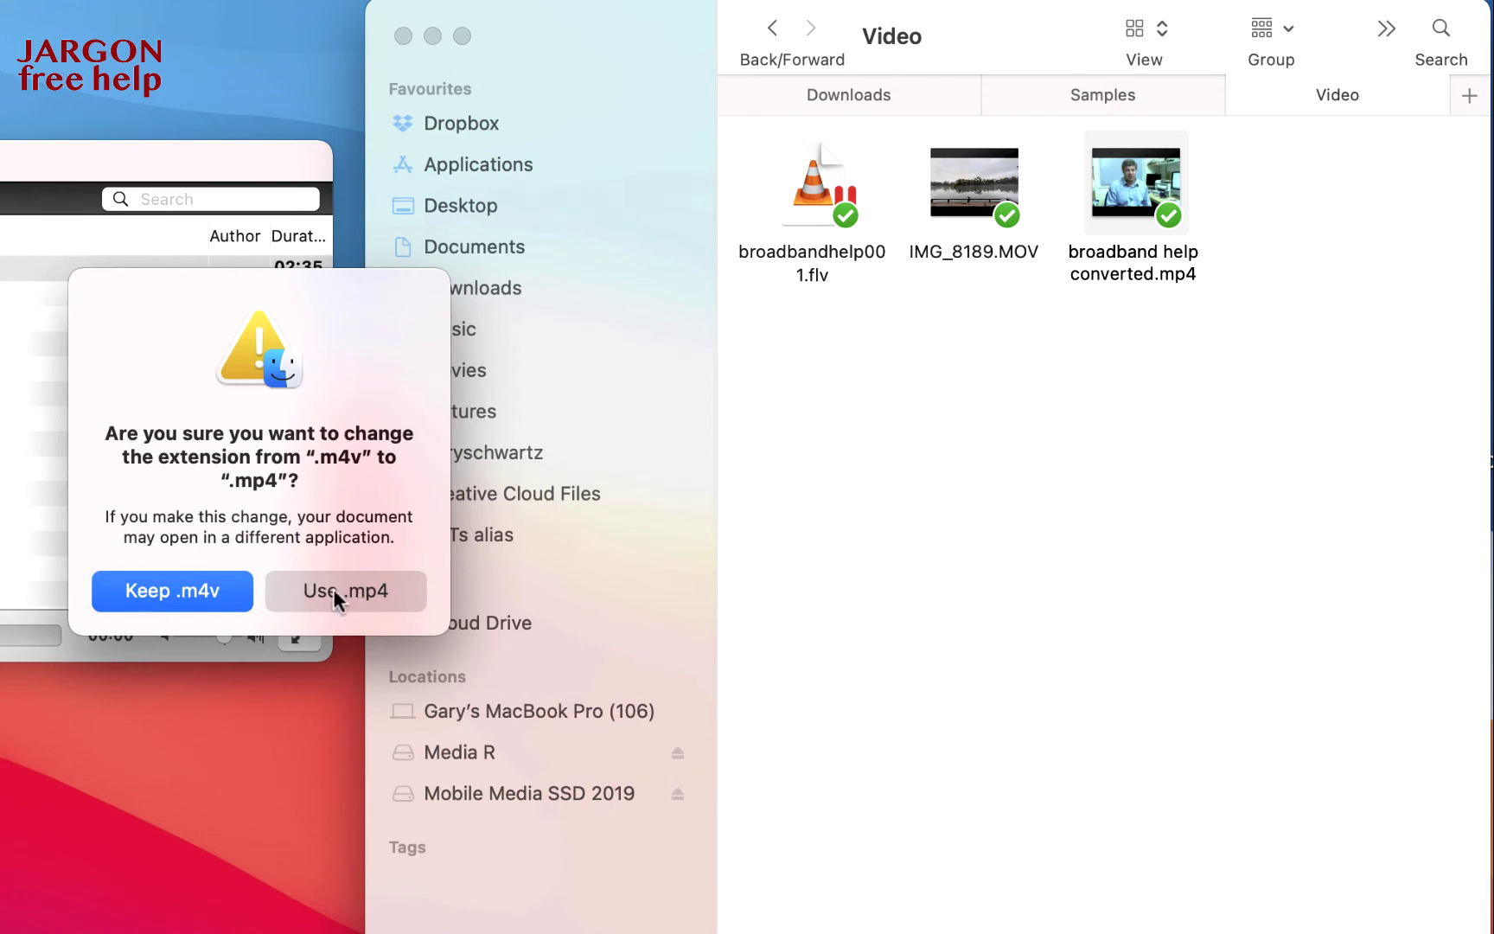
click(333, 588)
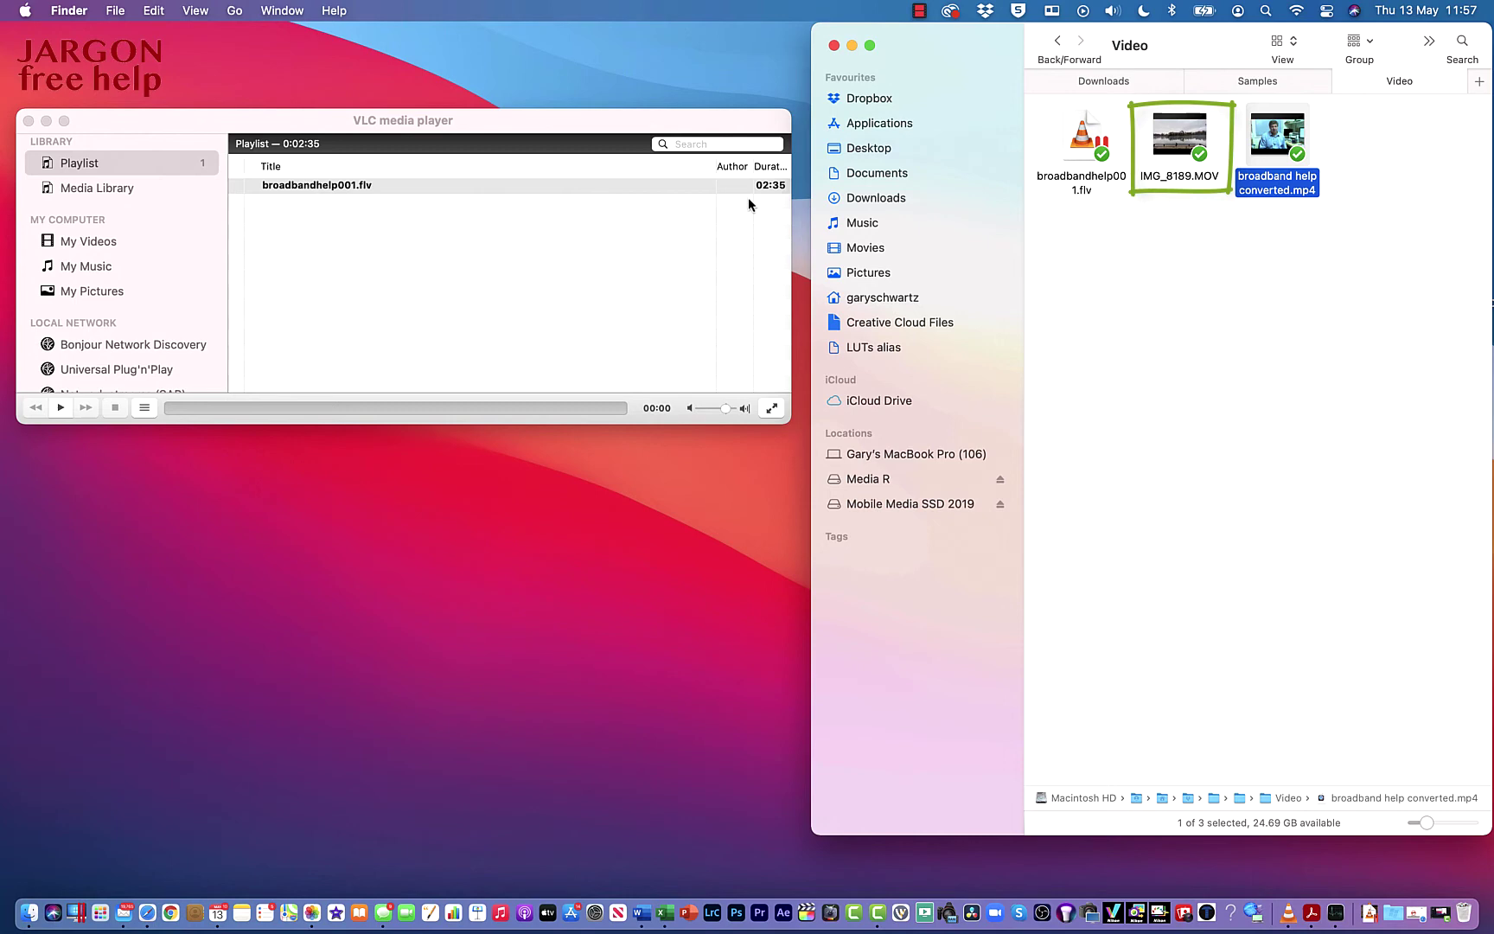
- Reopen Convert / Stream, drop IMG_8189.MOV in from Finder as the source, and browse for a destination
click(326, 236)
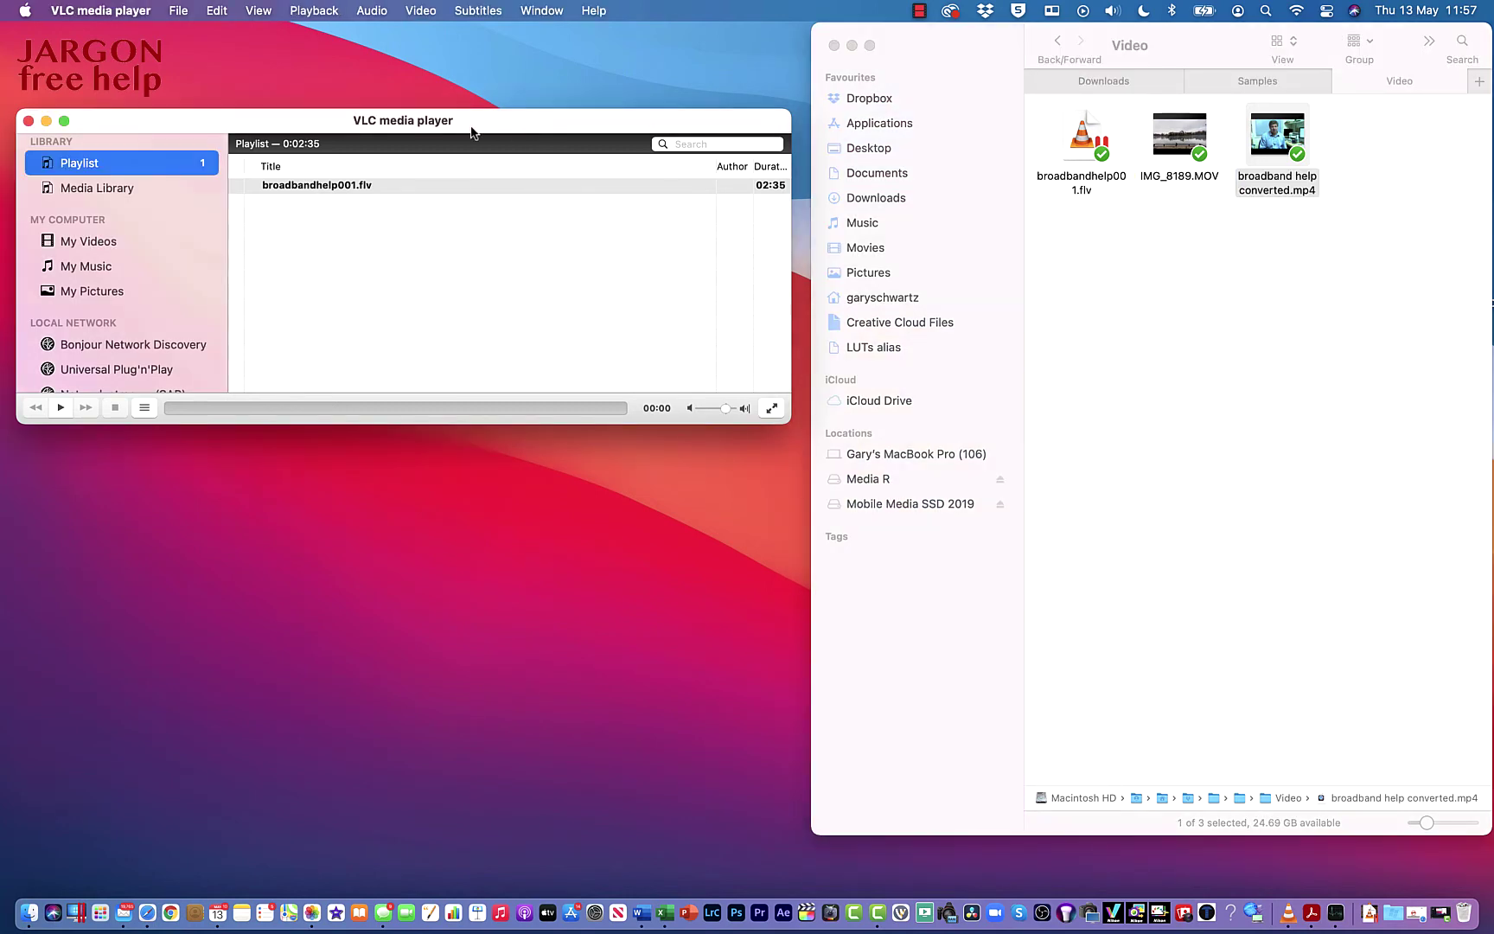
click(178, 10)
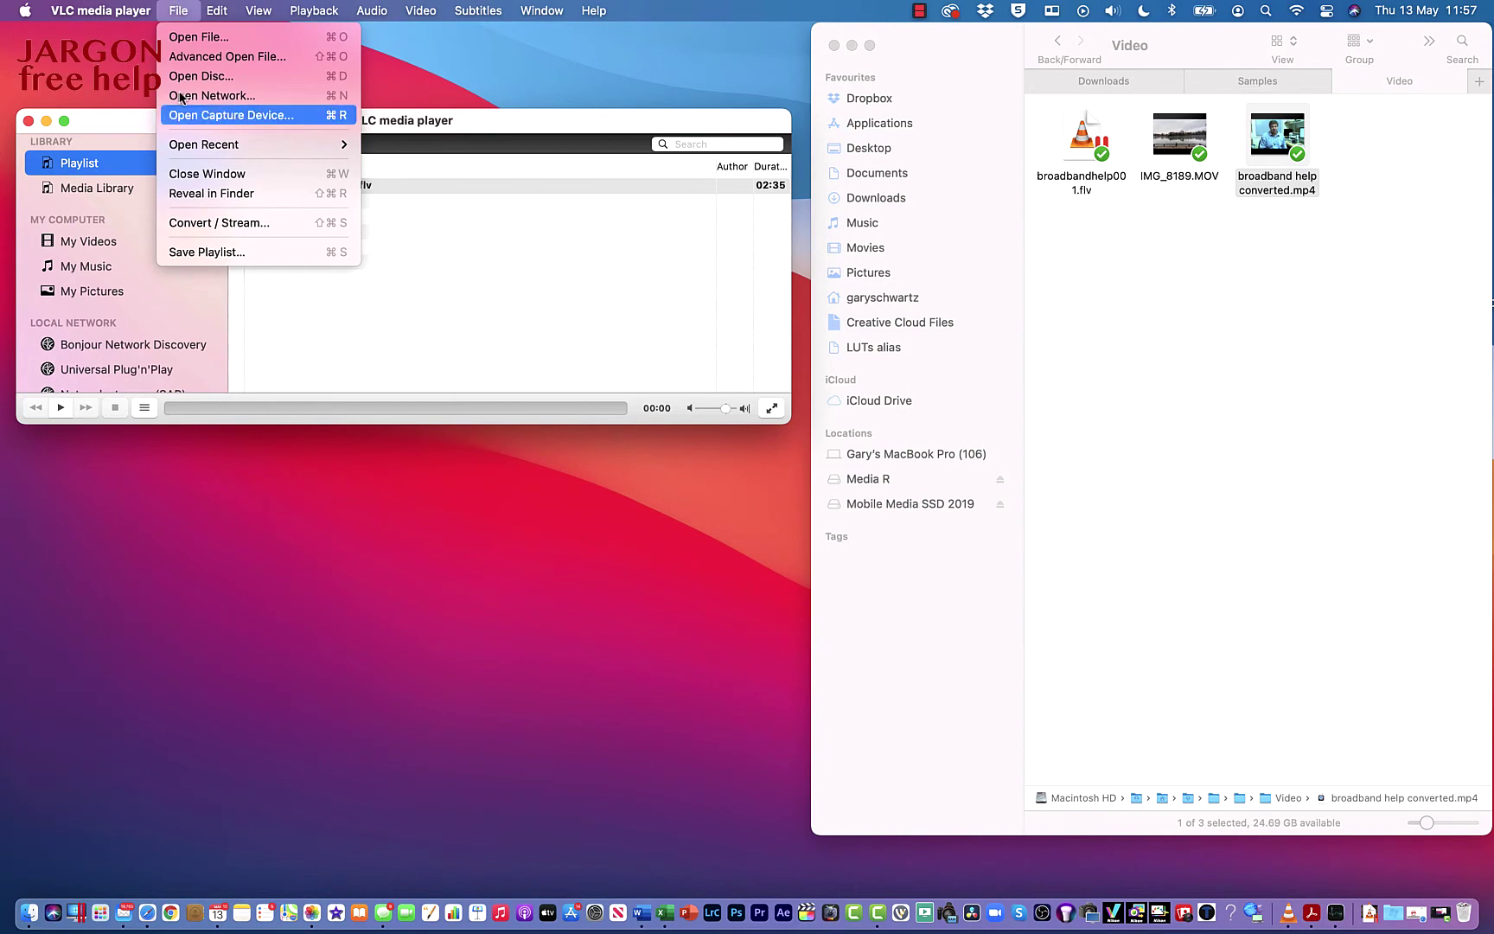
click(201, 223)
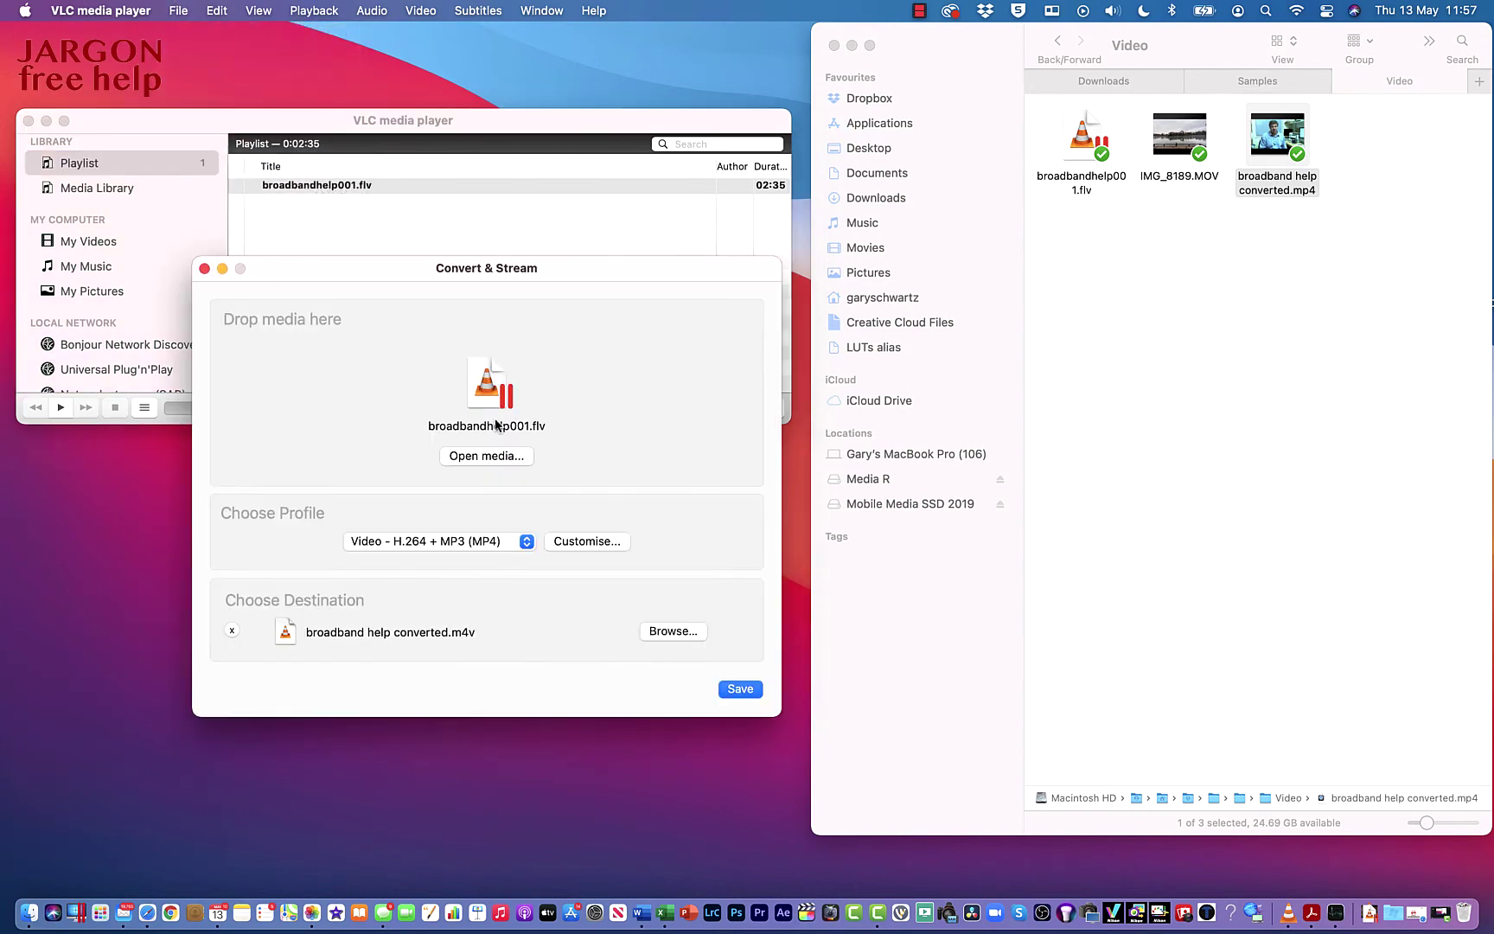
click(1178, 134)
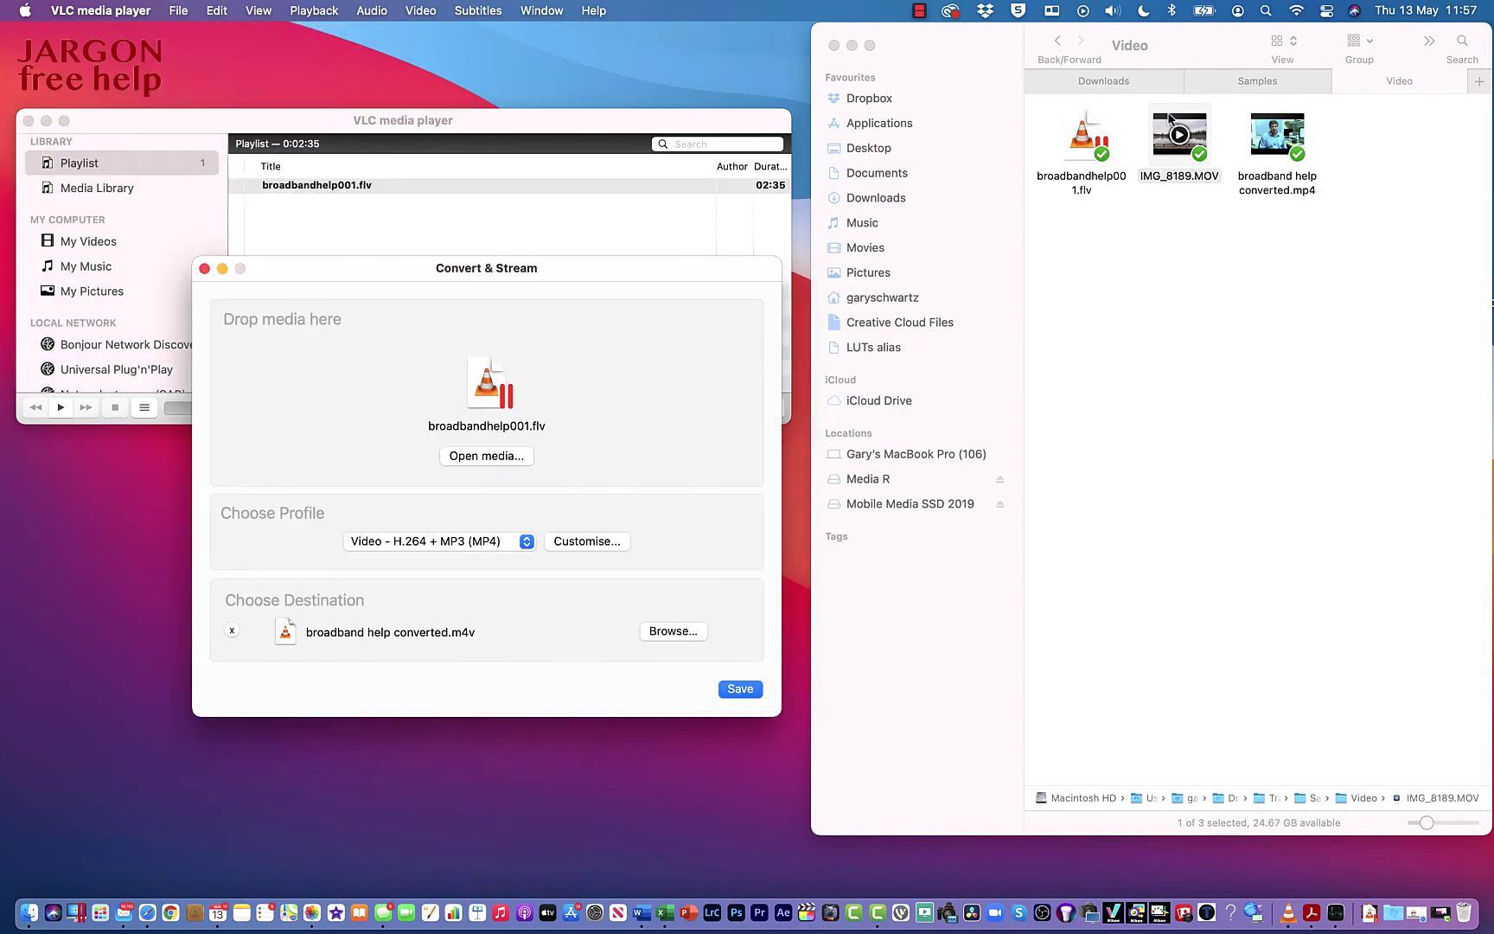
drag(1169, 118, 481, 378)
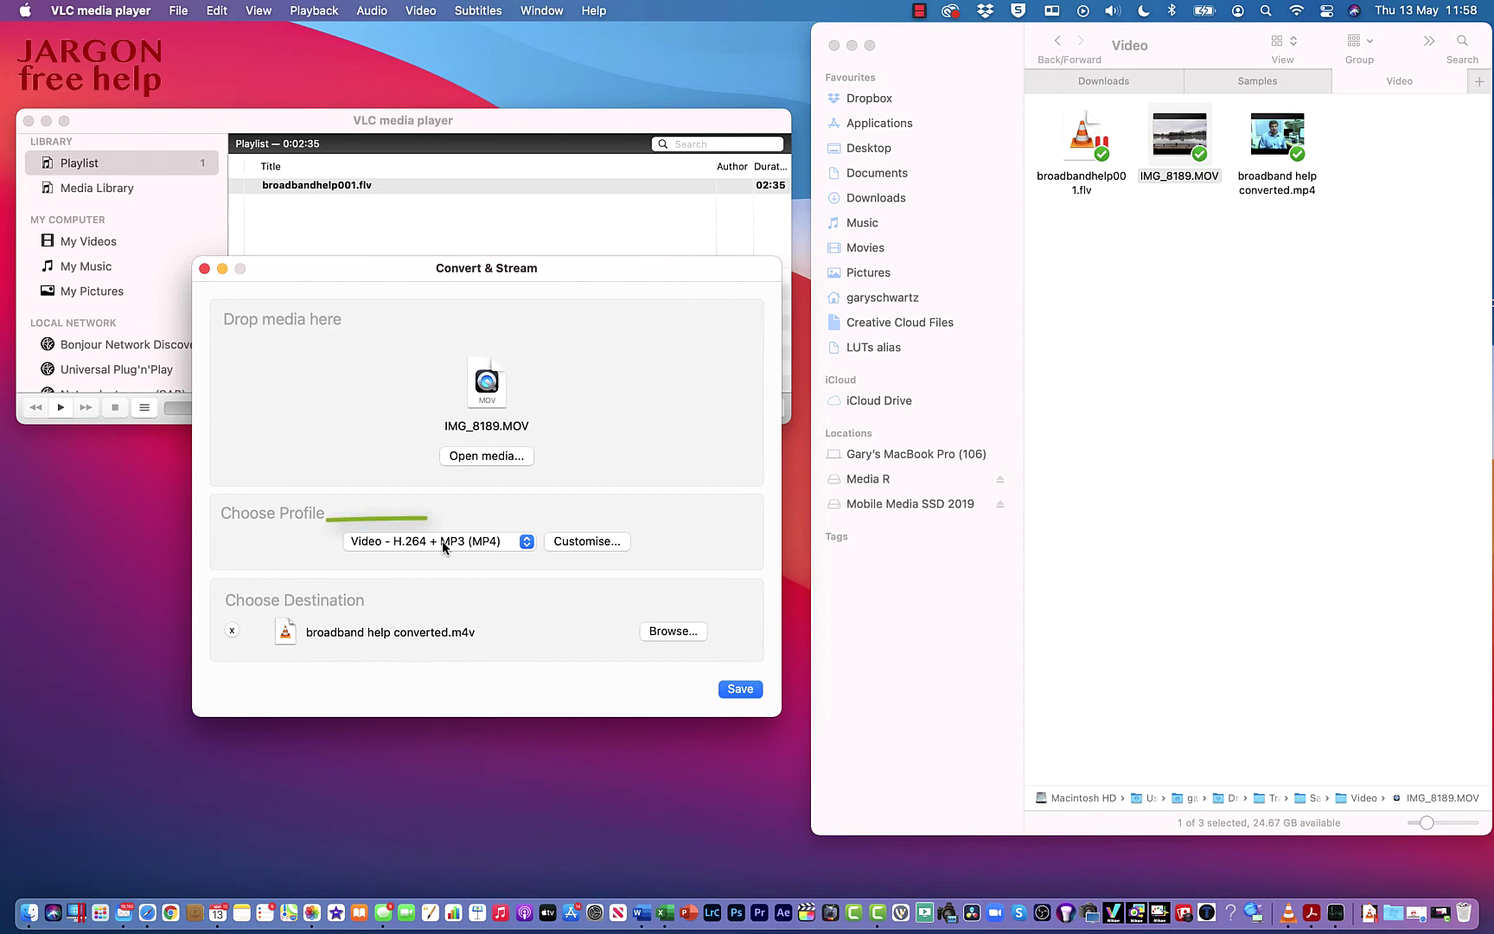
click(671, 631)
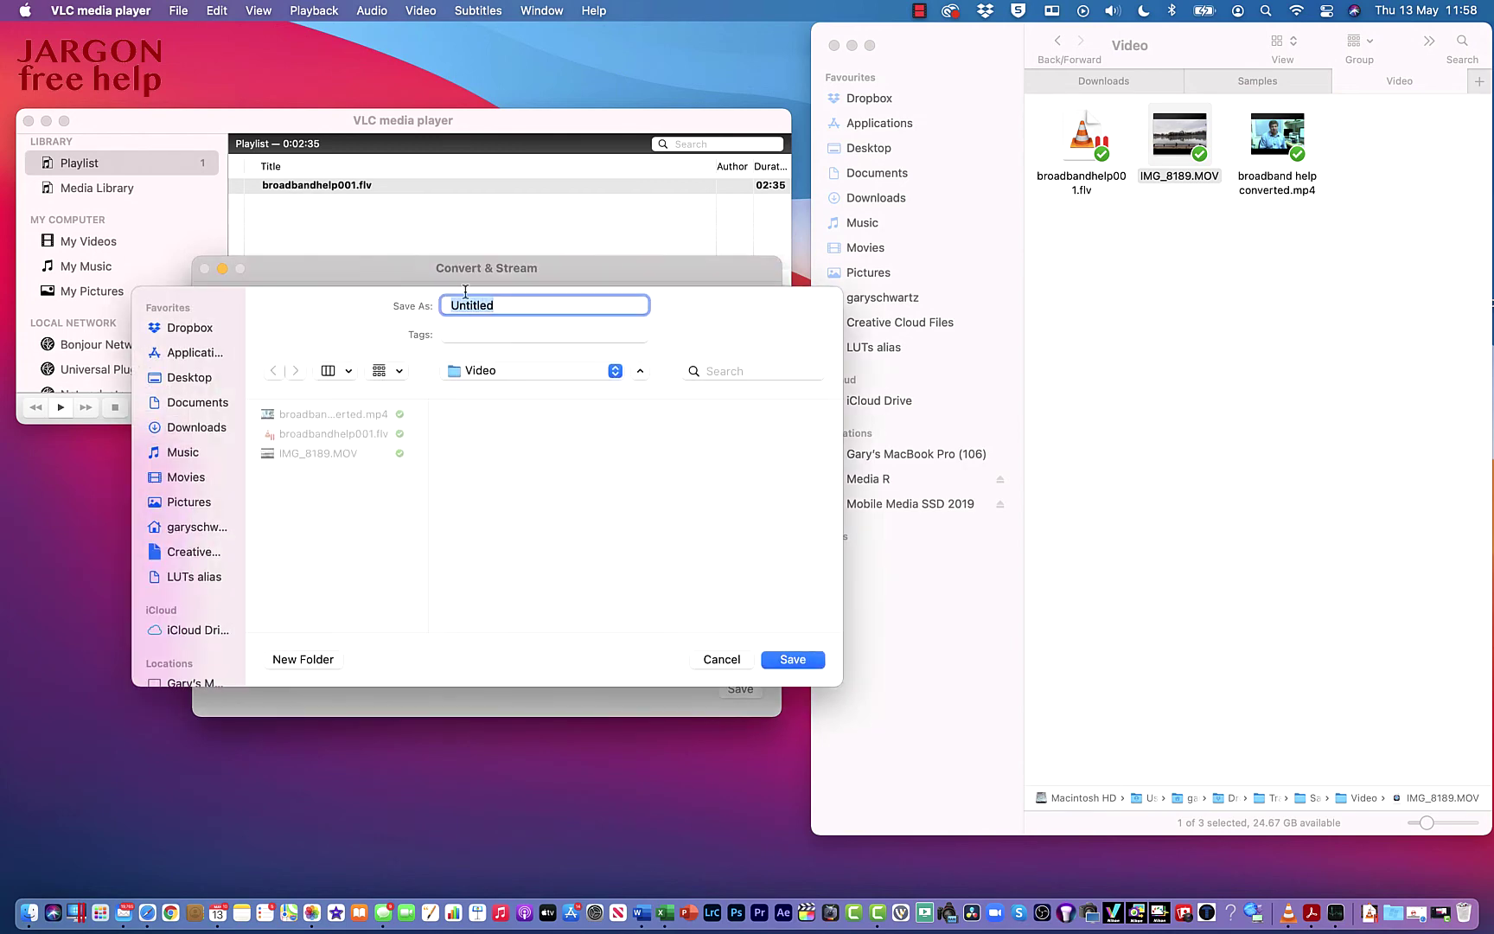
- Name the output lake.mp4 in the Video folder and accept the .m4v extension VLC requires
key(BackSpace)
text(lake.mp4)
click(784, 658)
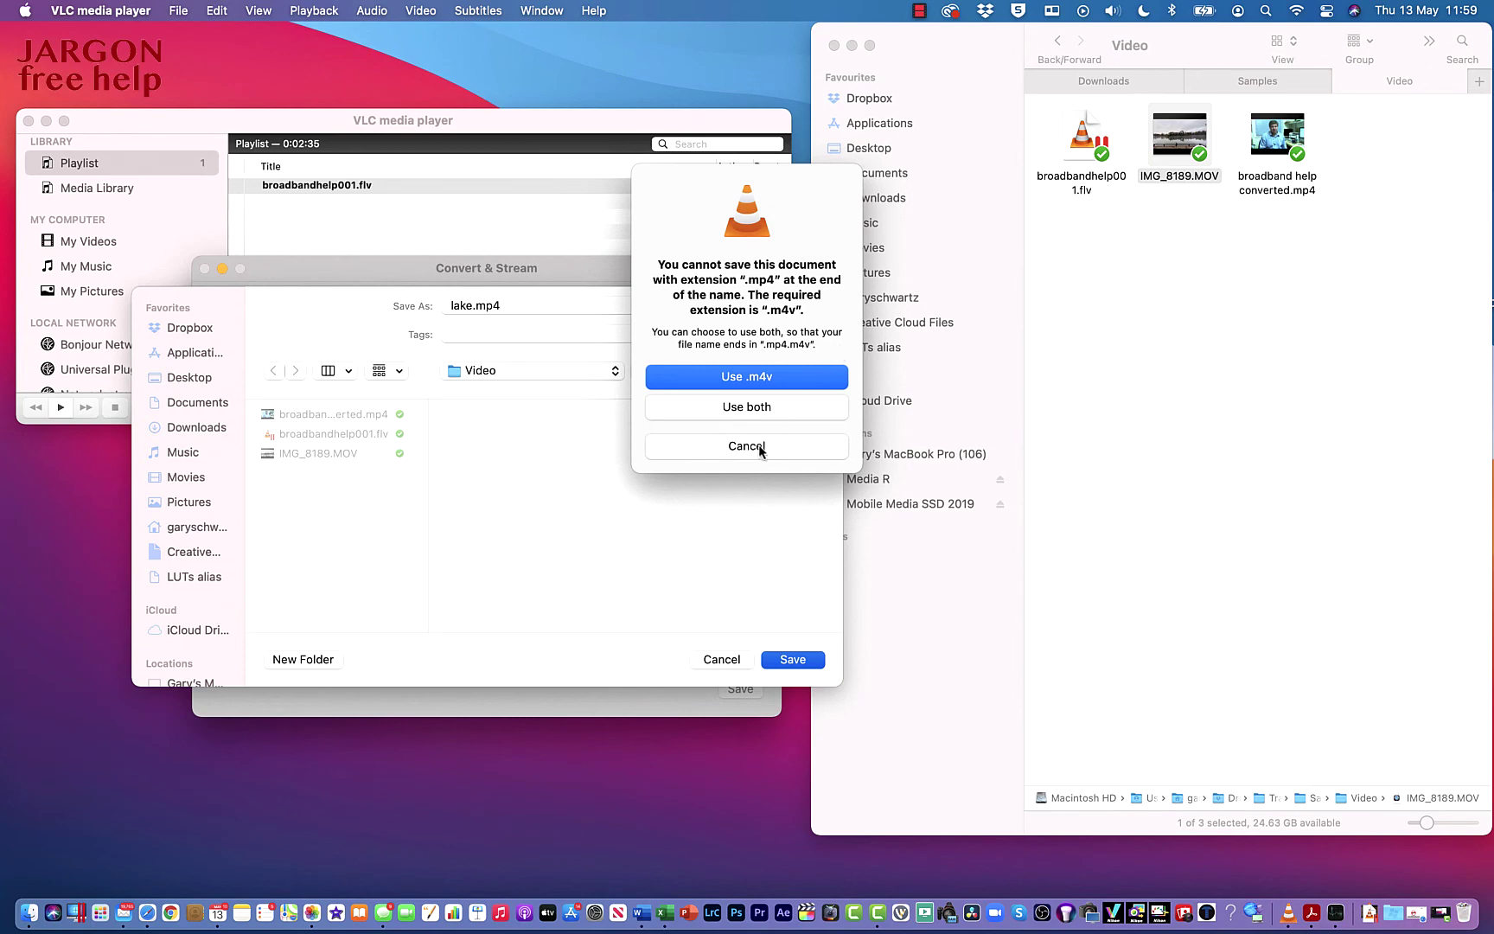
click(764, 377)
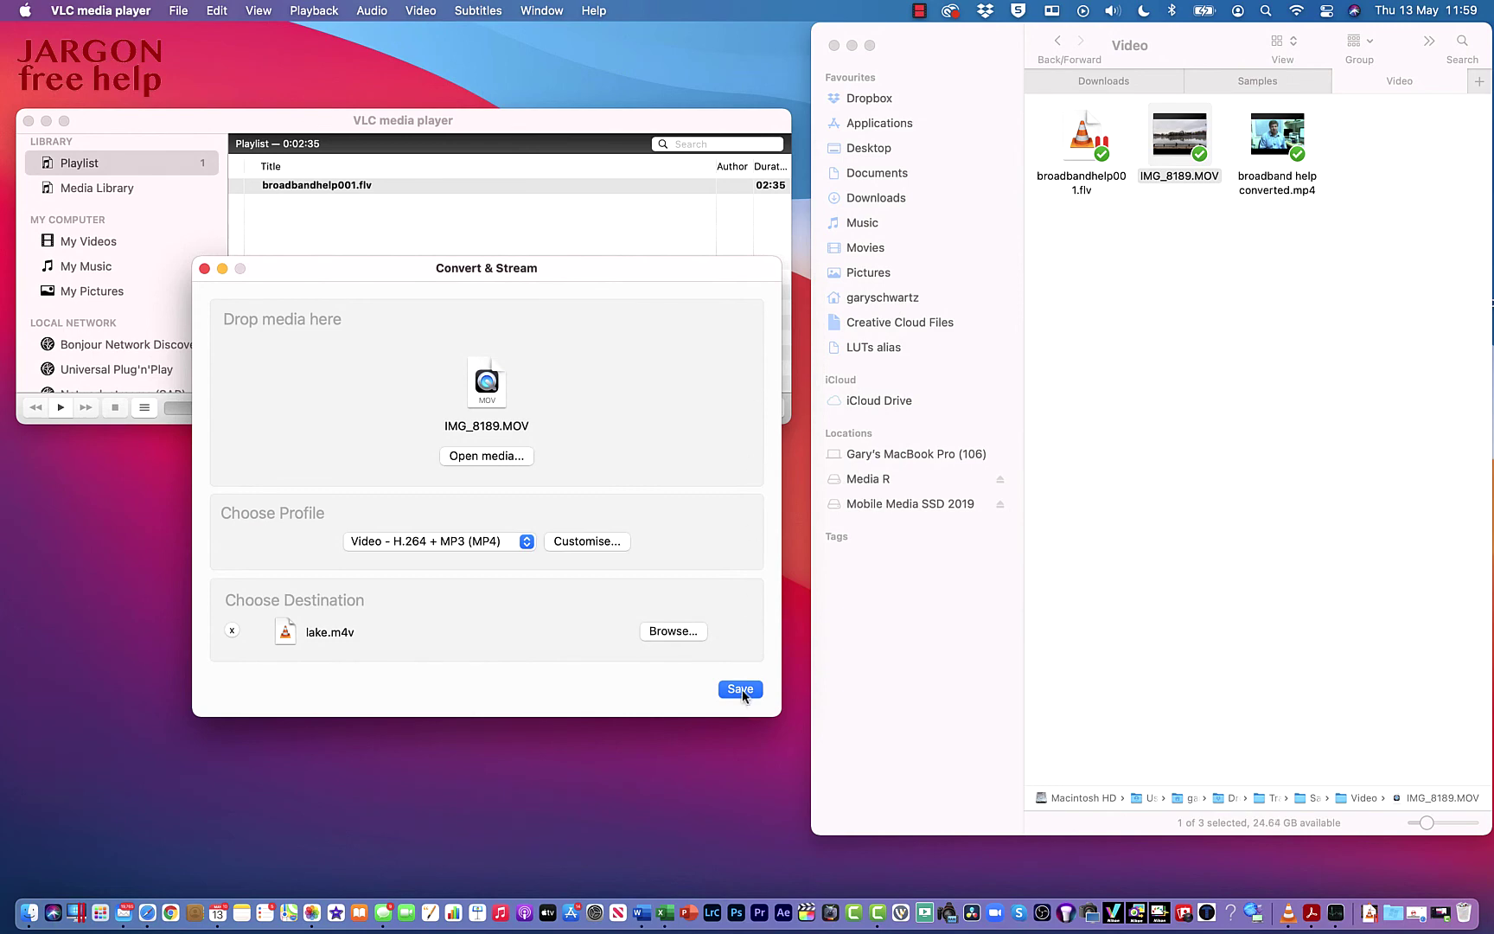
- Start converting IMG_8189.MOV into lake.m4v
click(741, 689)
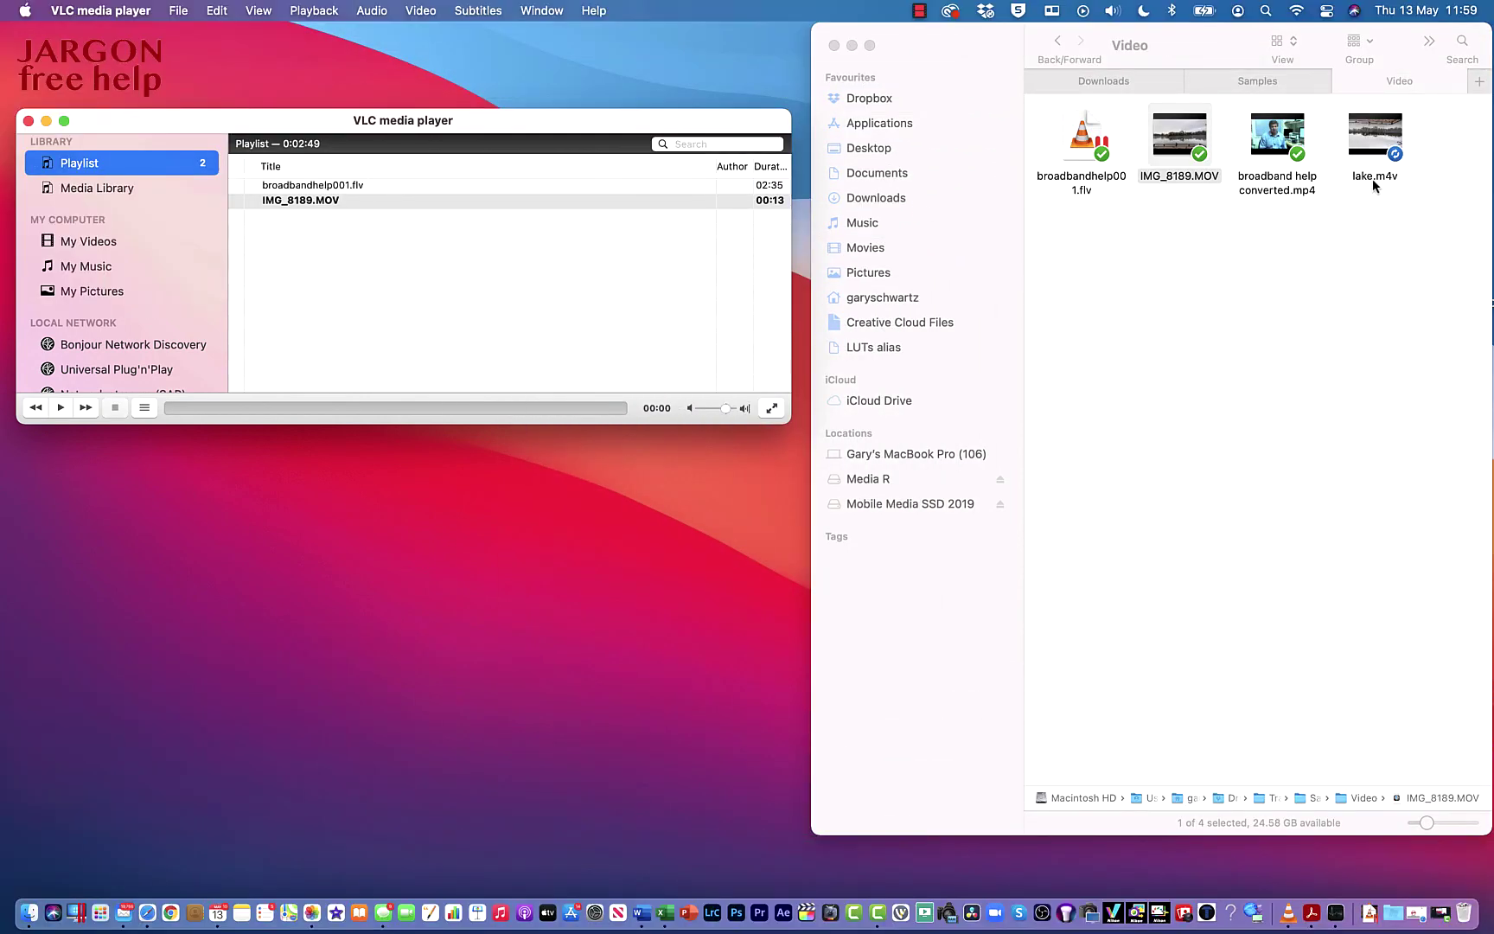
- Rename lake.m4v to lake.mp4, confirming the switch to the .mp4 extension
click(1378, 176)
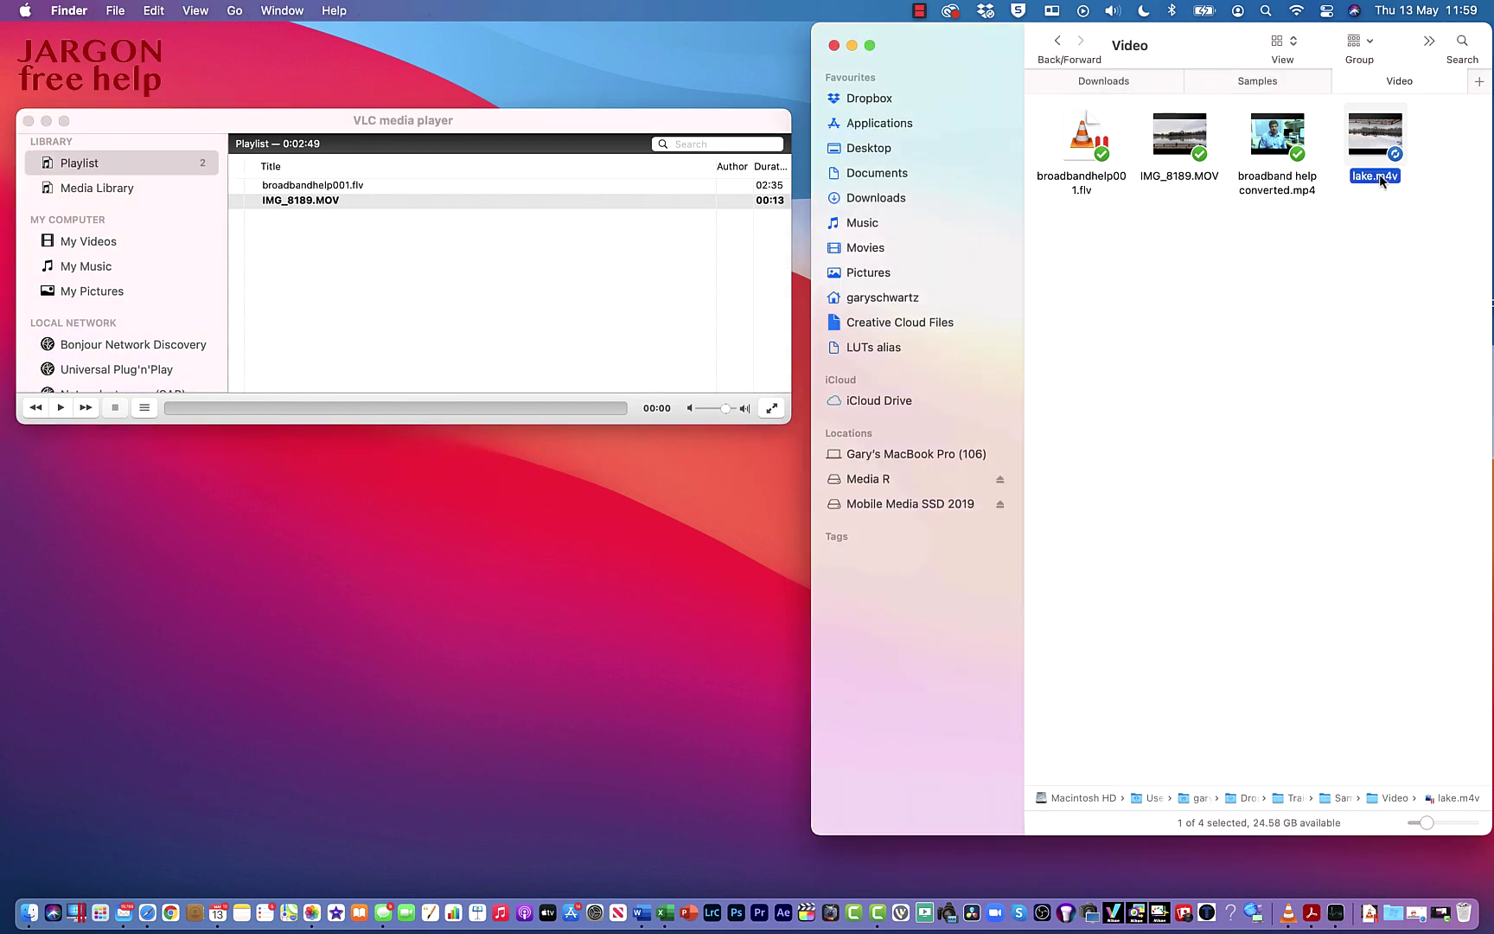
click(1378, 176)
key(Right)
key(BackSpace)
key(BackSpace)
text(p4)
key(Return)
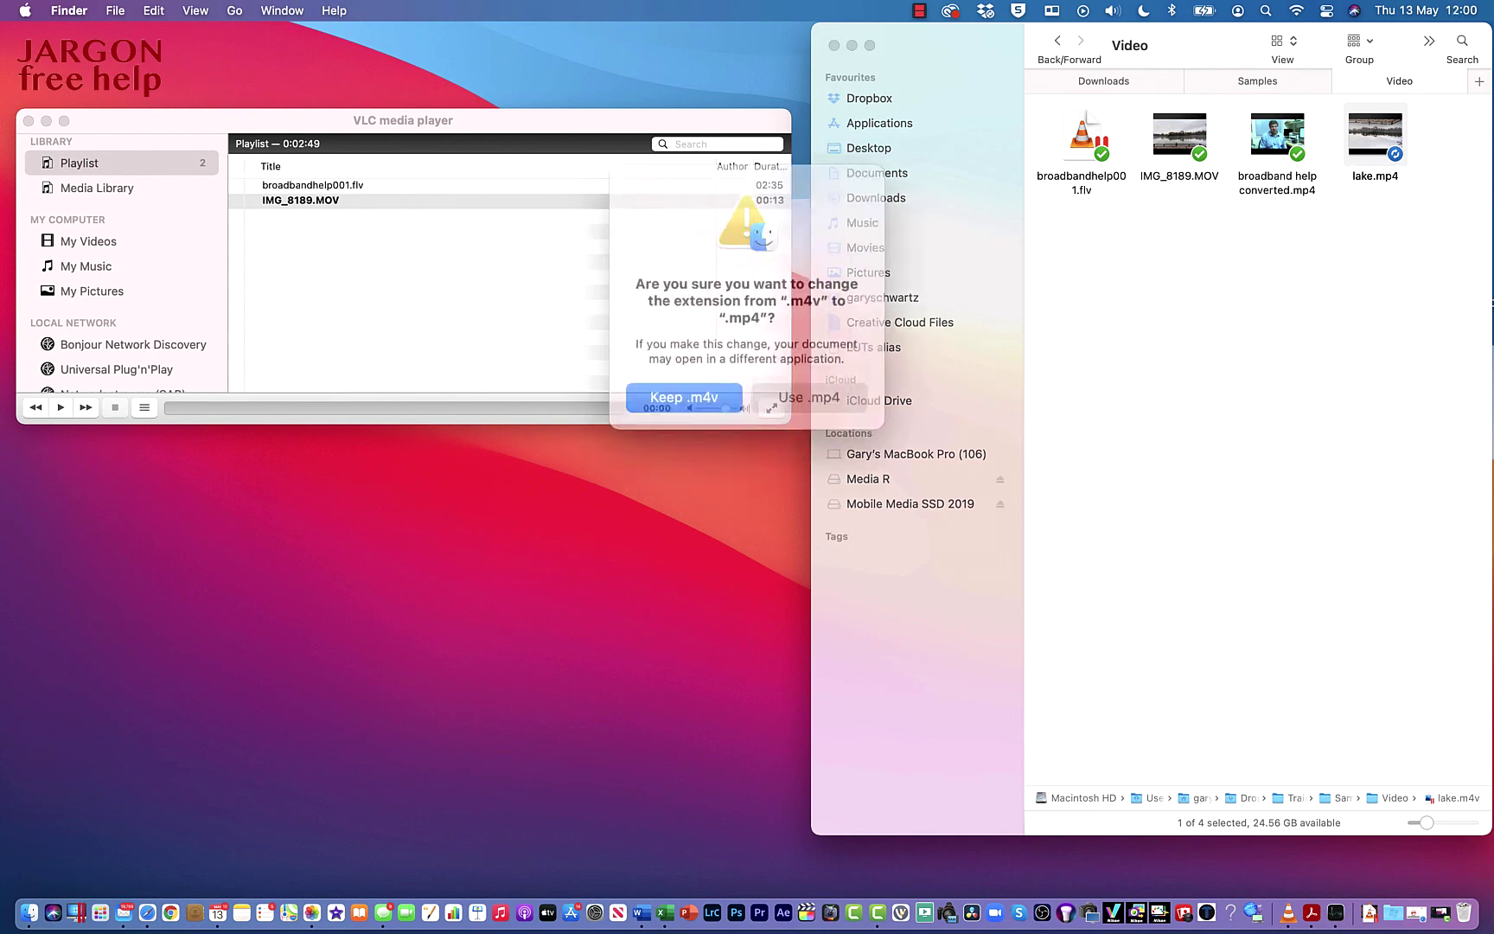
click(793, 382)
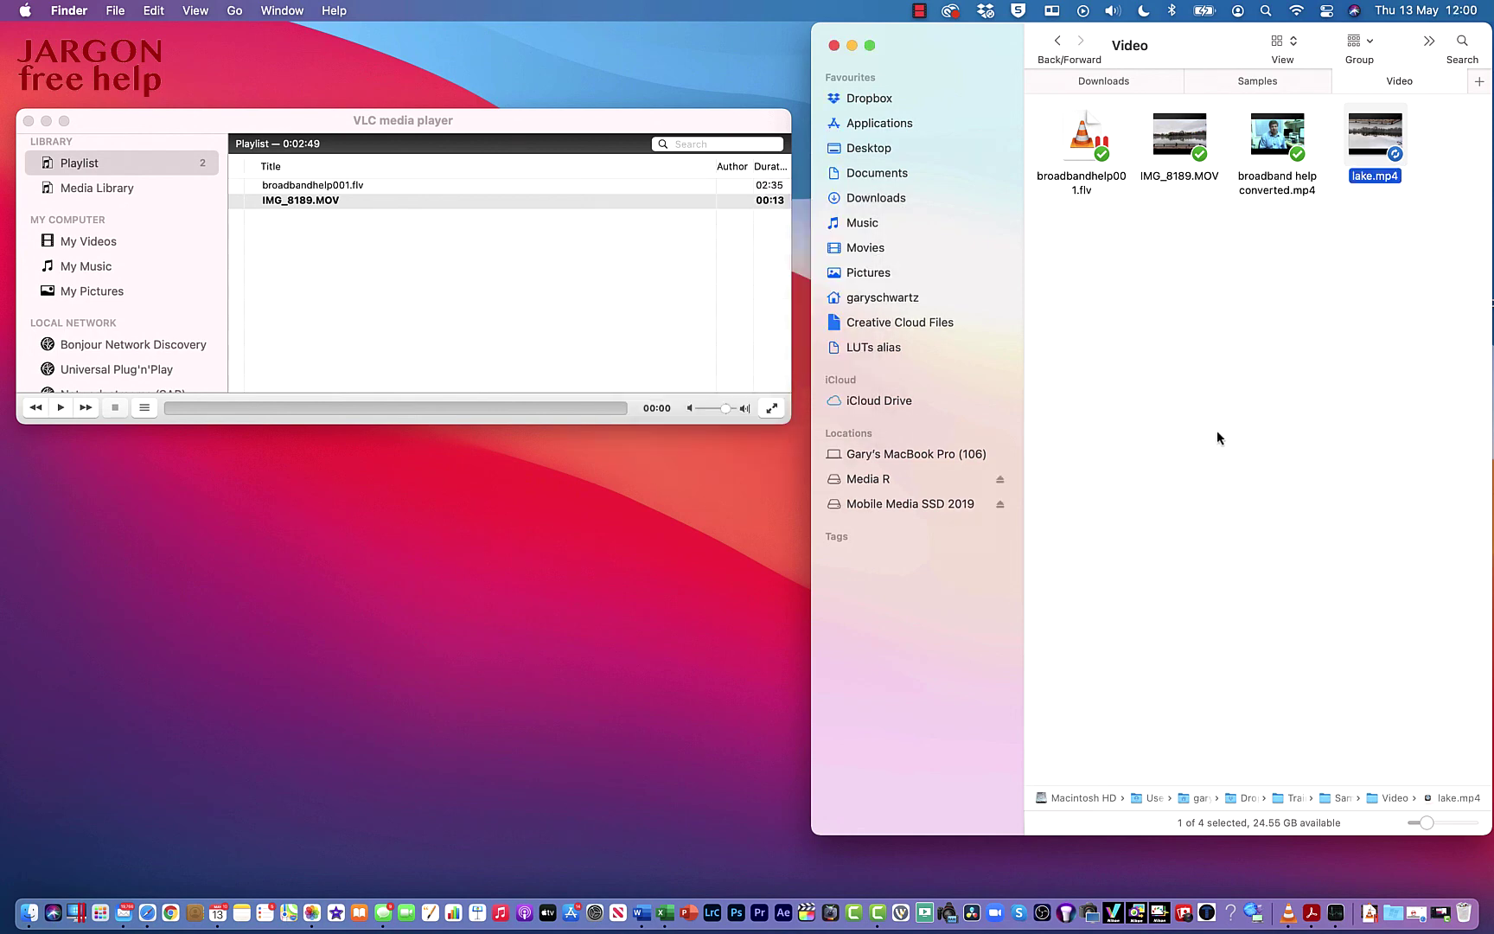